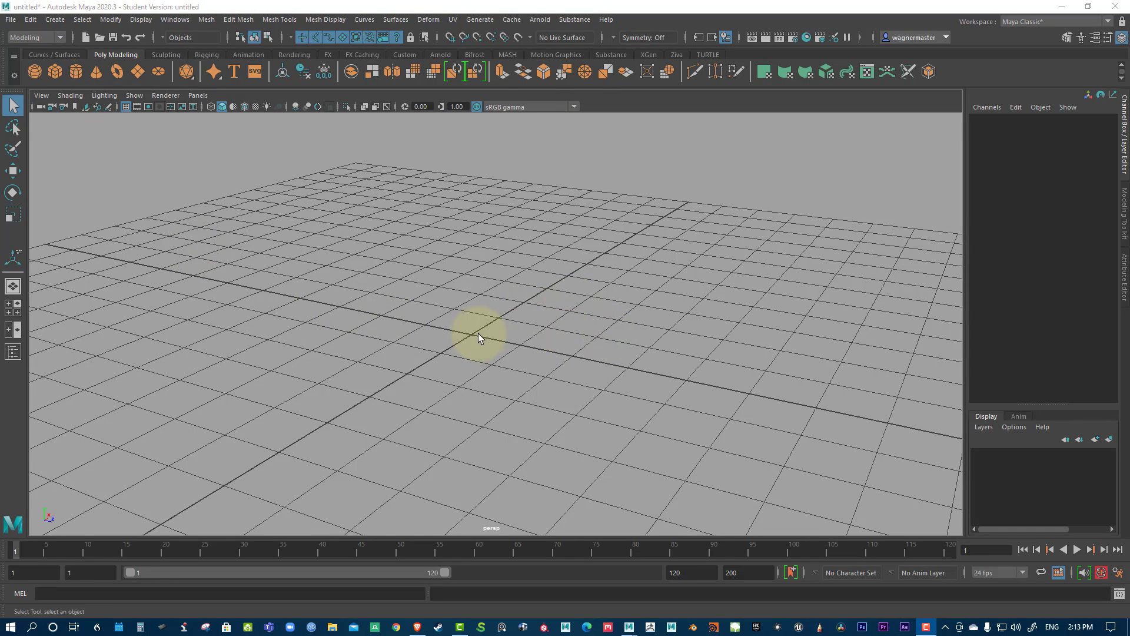
Create a default polygon cube at the origin.
right_click_drag(478, 333, 684, 383, "alt")
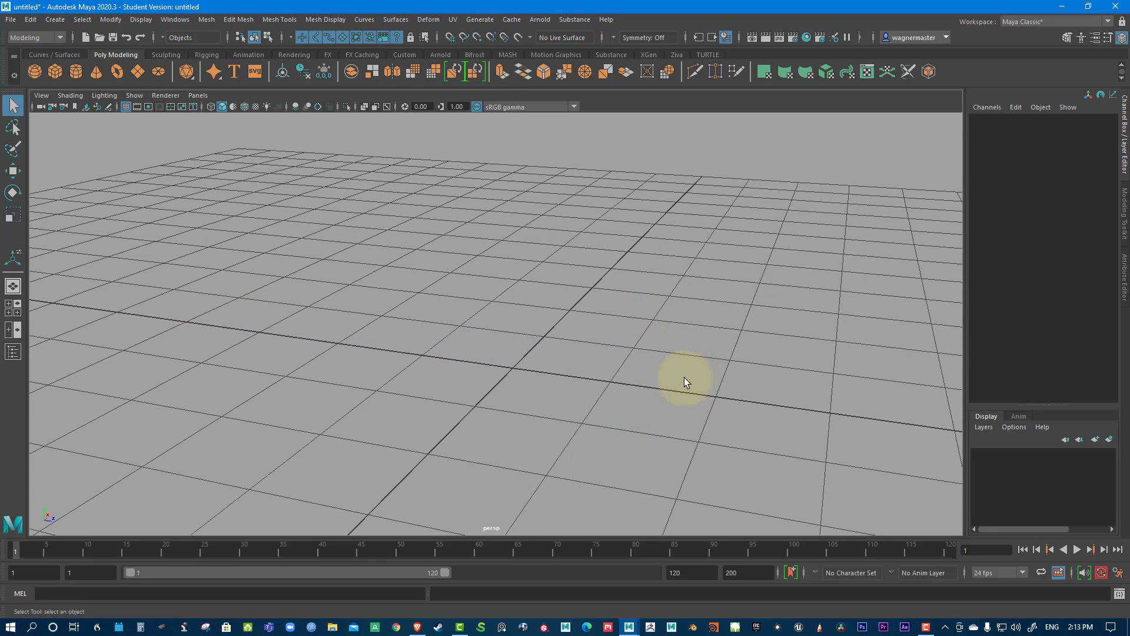
middle_click_drag(658, 376, 624, 362, "alt")
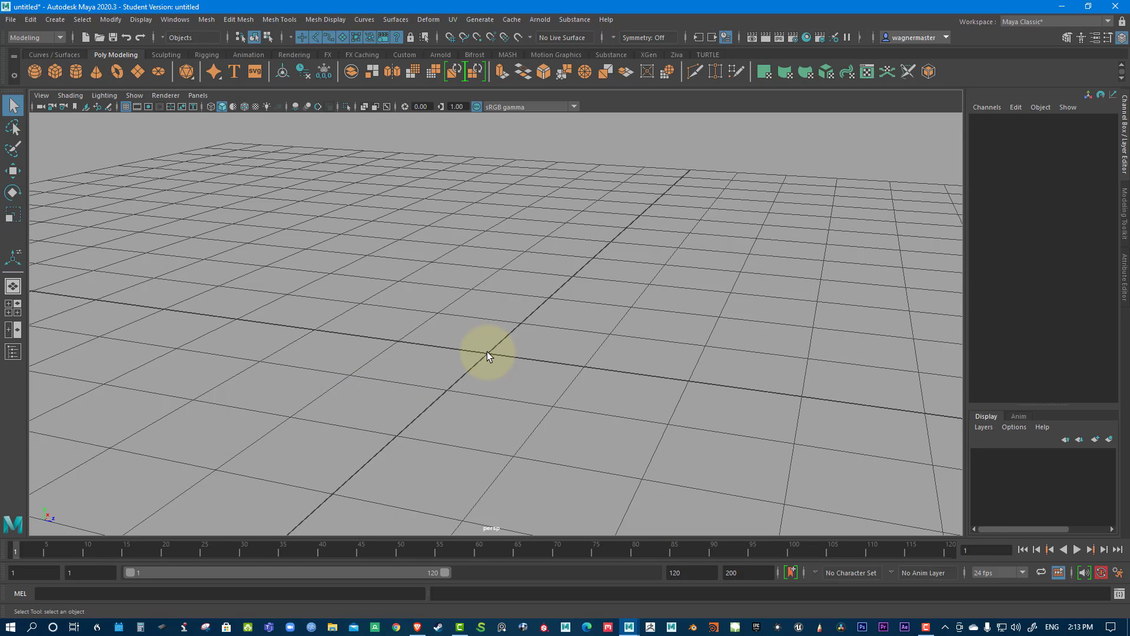
left_click(54, 70)
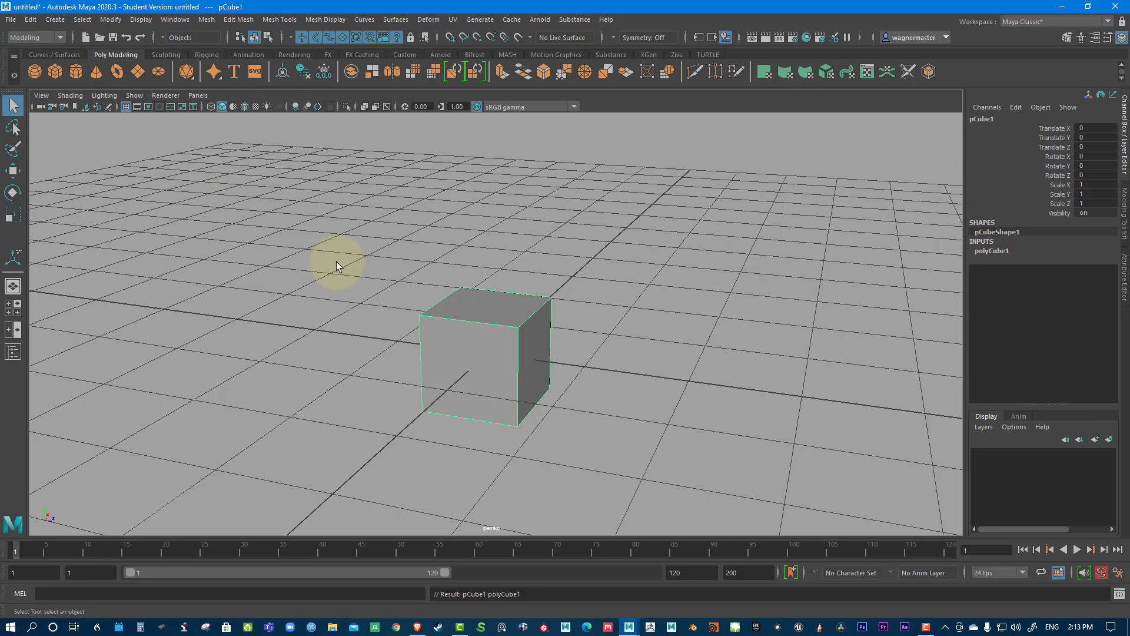
Switch the cube to face selection and select its negative-X side face.
right_click_drag(721, 270, 651, 265, "alt")
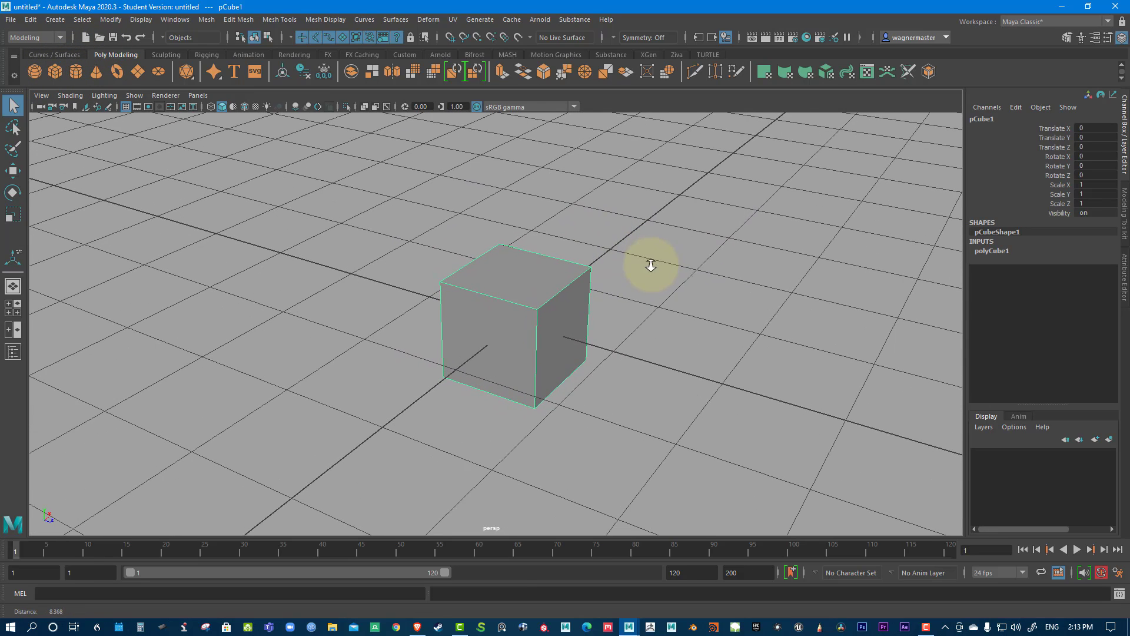
left_click_drag(568, 368, 503, 337, "alt")
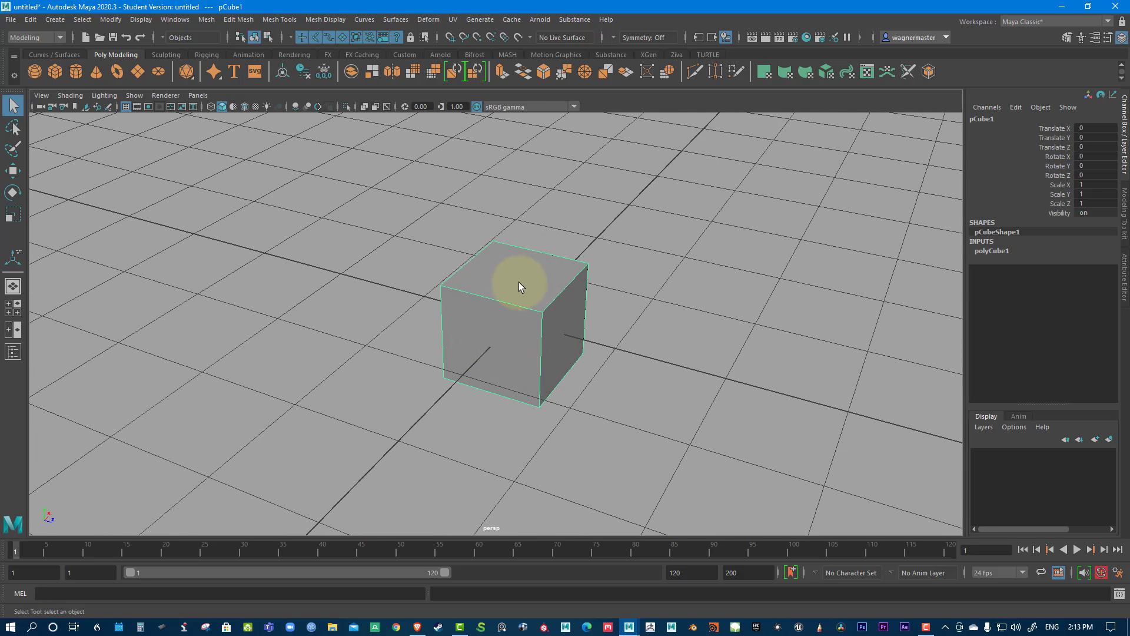
mouse_move(518, 287)
left_mouse_down("alt")
mouse_move(689, 326)
mouse_move(538, 277)
left_mouse_up("alt")
right_click_drag(539, 267, 540, 301)
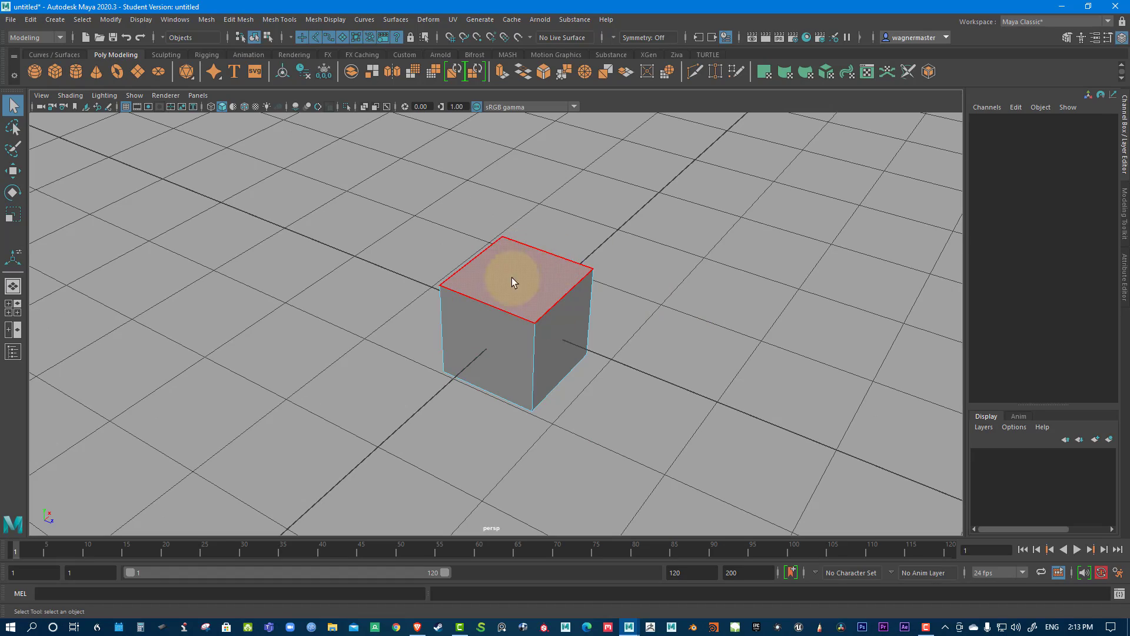
left_click(487, 340)
left_click_drag(632, 400, 674, 386, "alt")
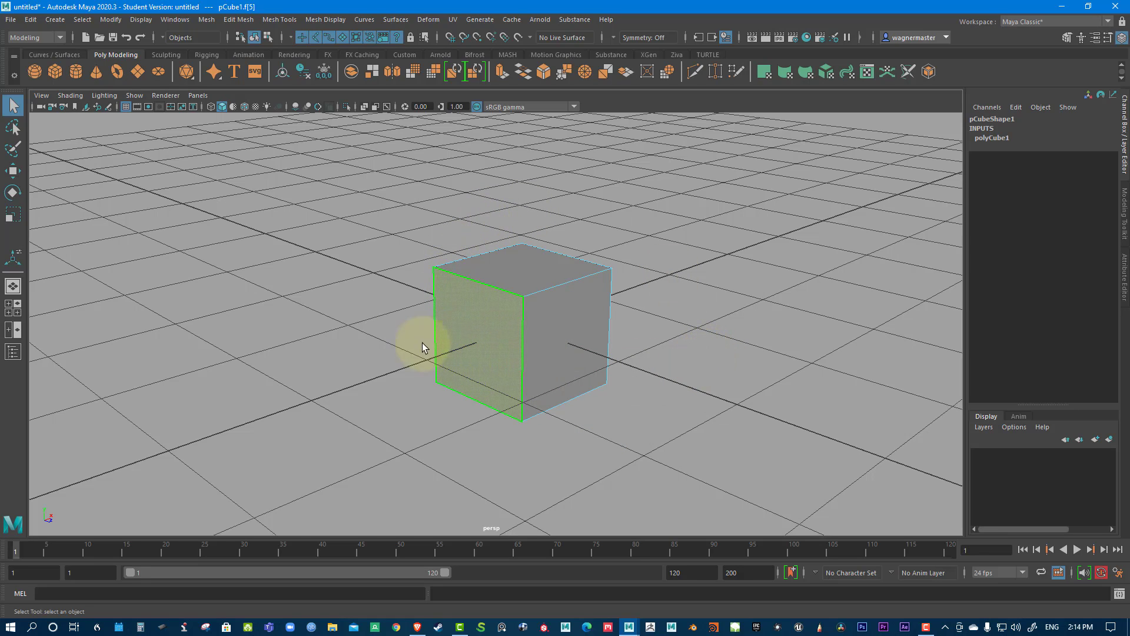
Extrude the selected negative-X face outward by about 0.88 along its local Z axis.
left_click(237, 19)
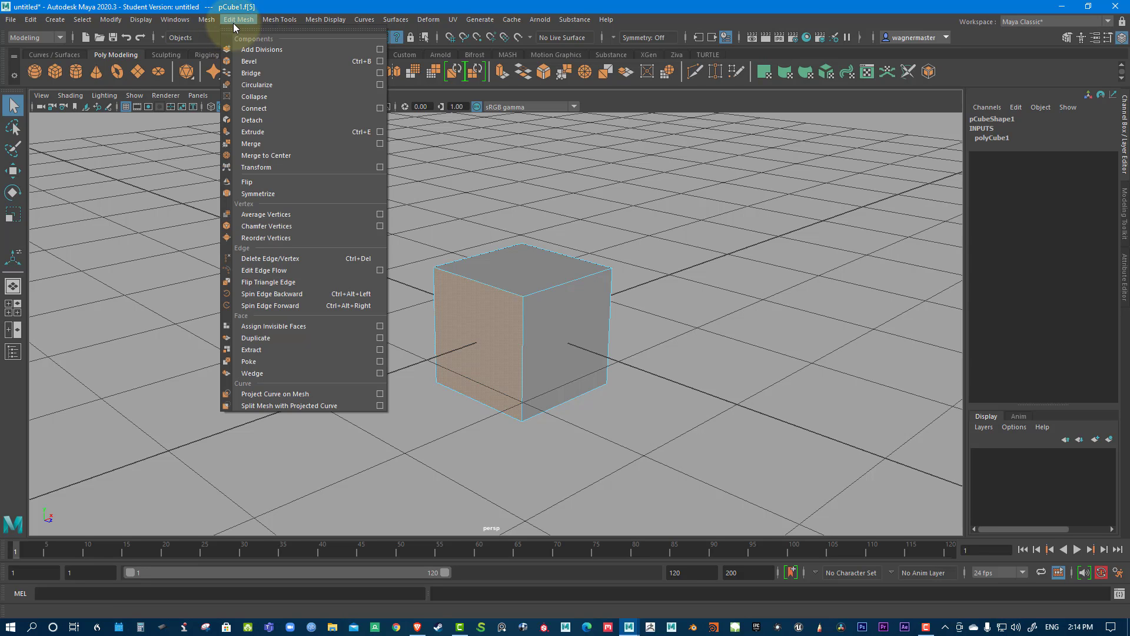
left_click(240, 136)
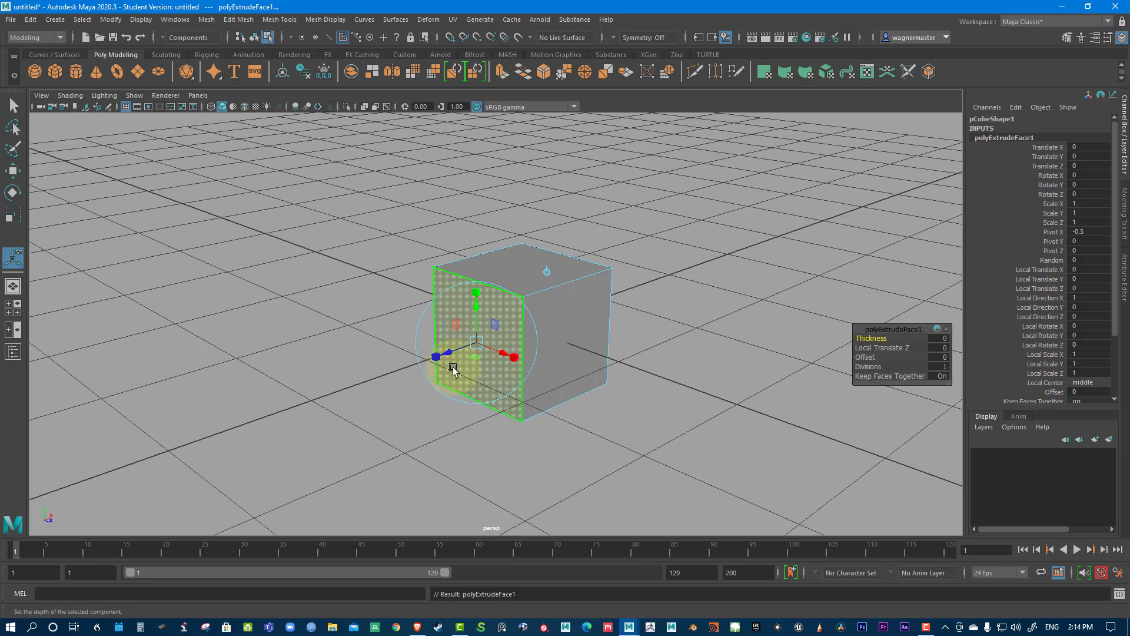
left_click_drag(441, 356, 349, 374)
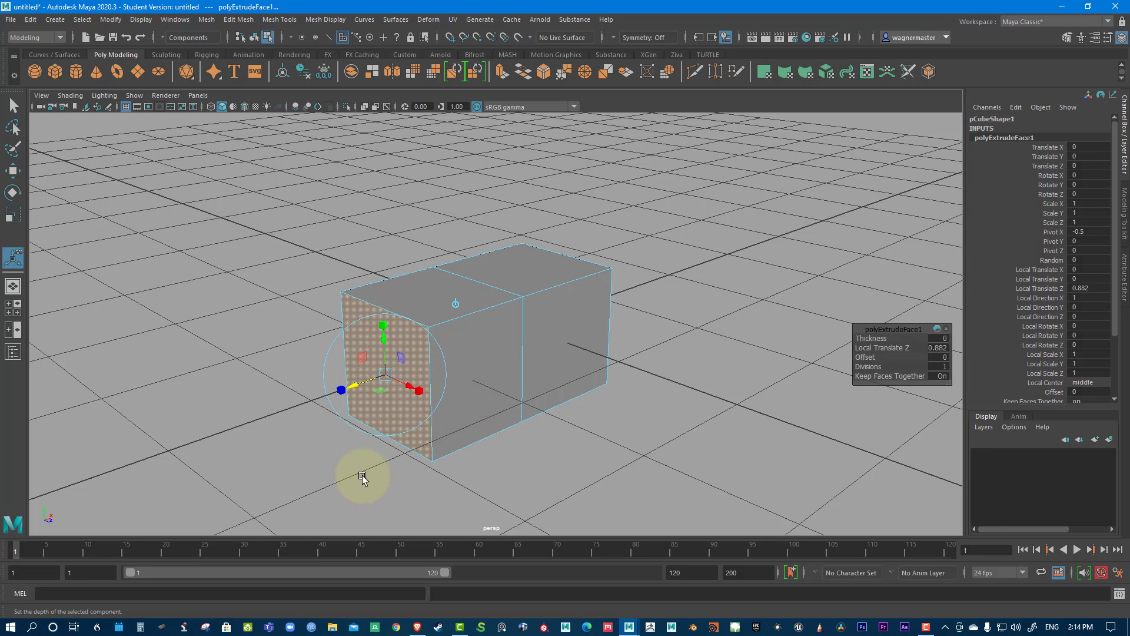
Rotate the extruded face about 14 degrees, shift it slightly, and move it about -0.4 along world X.
left_click(444, 355)
mouse_move(410, 354)
left_mouse_down()
mouse_move(414, 376)
mouse_move(397, 343)
left_mouse_up()
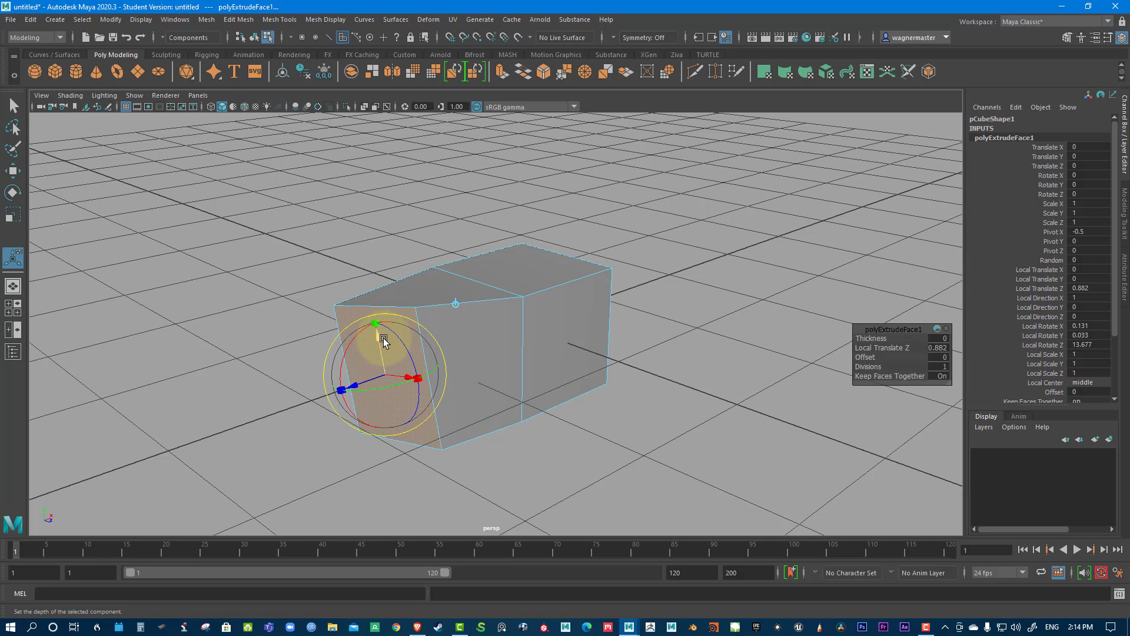
left_click_drag(380, 342, 378, 309)
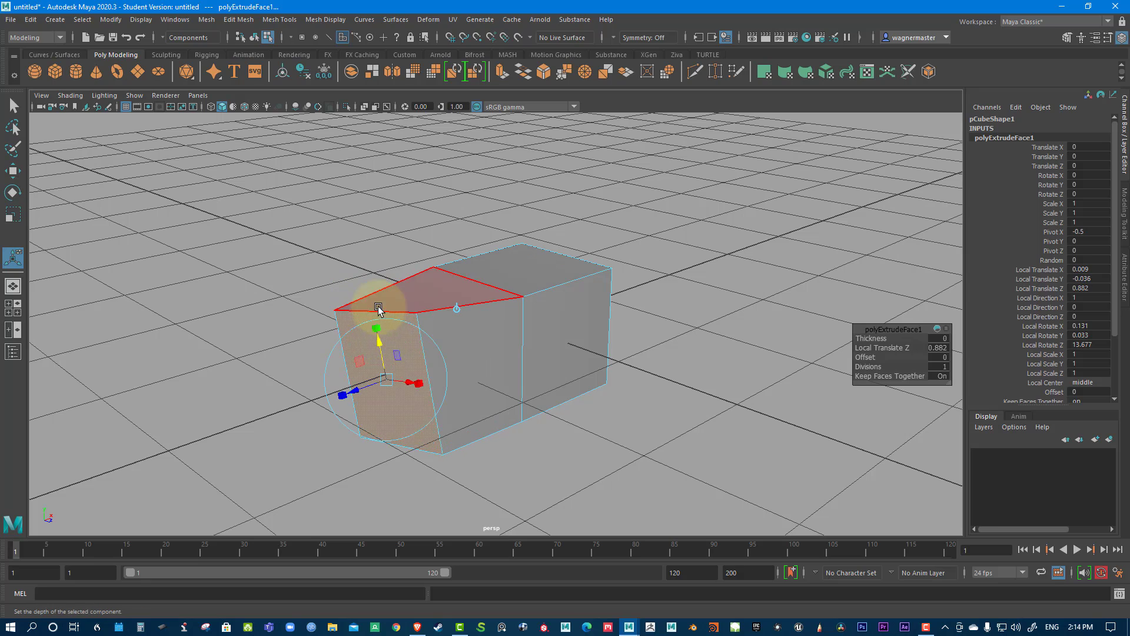
left_click(458, 309)
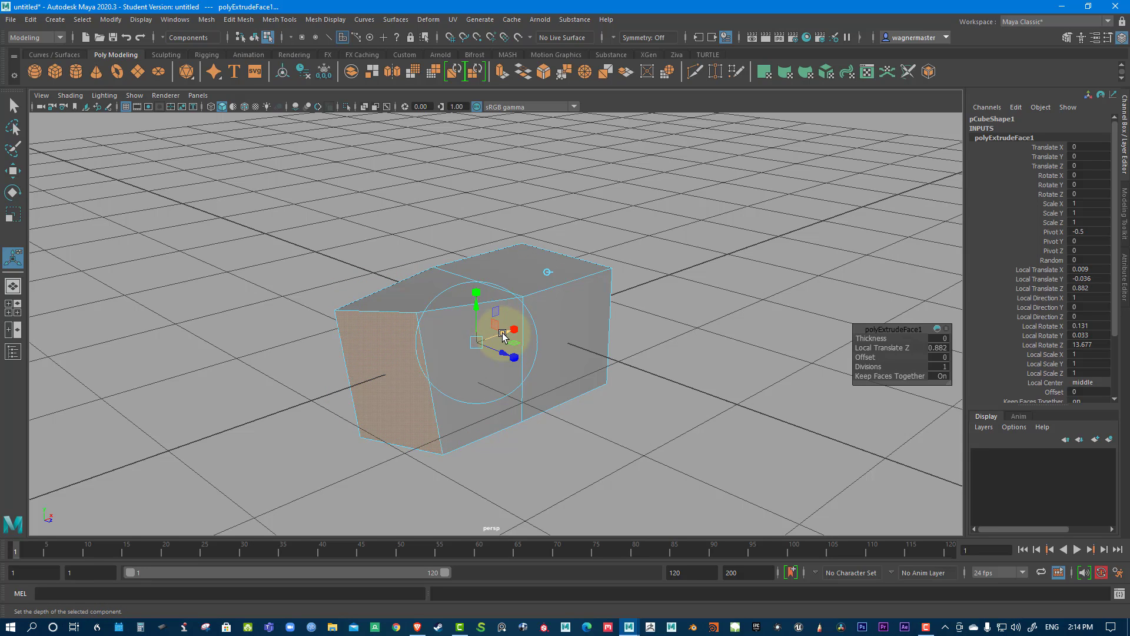
left_click_drag(502, 336, 456, 338)
left_click(510, 281)
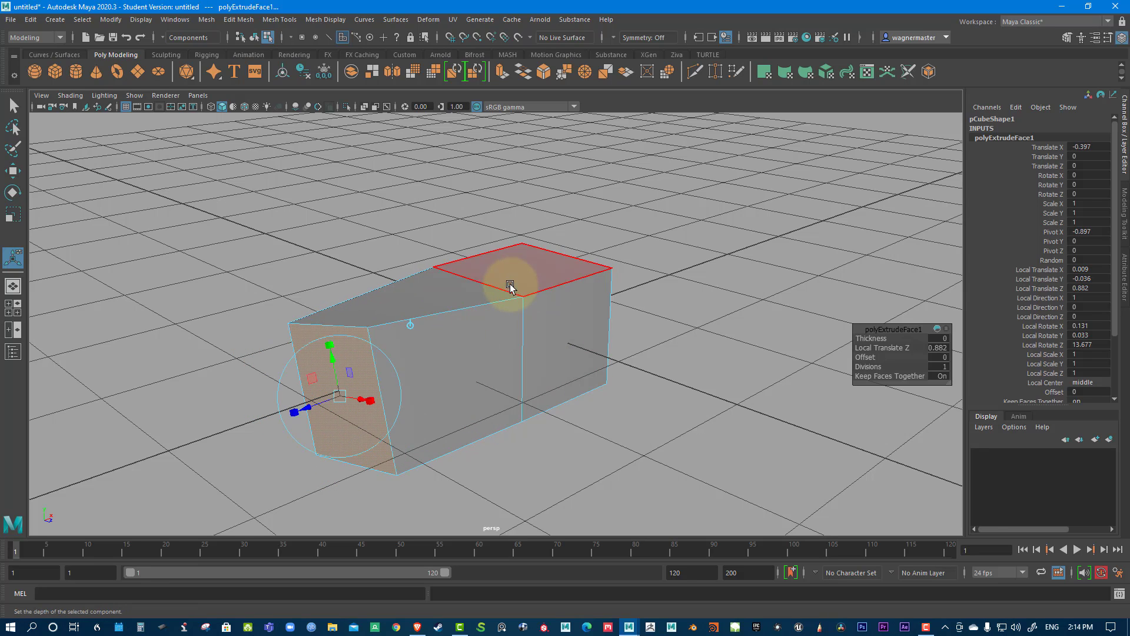
Undo the face's move, rotation and extrusion to get back to the plain cube.
left_click_drag(560, 416, 639, 416, "alt")
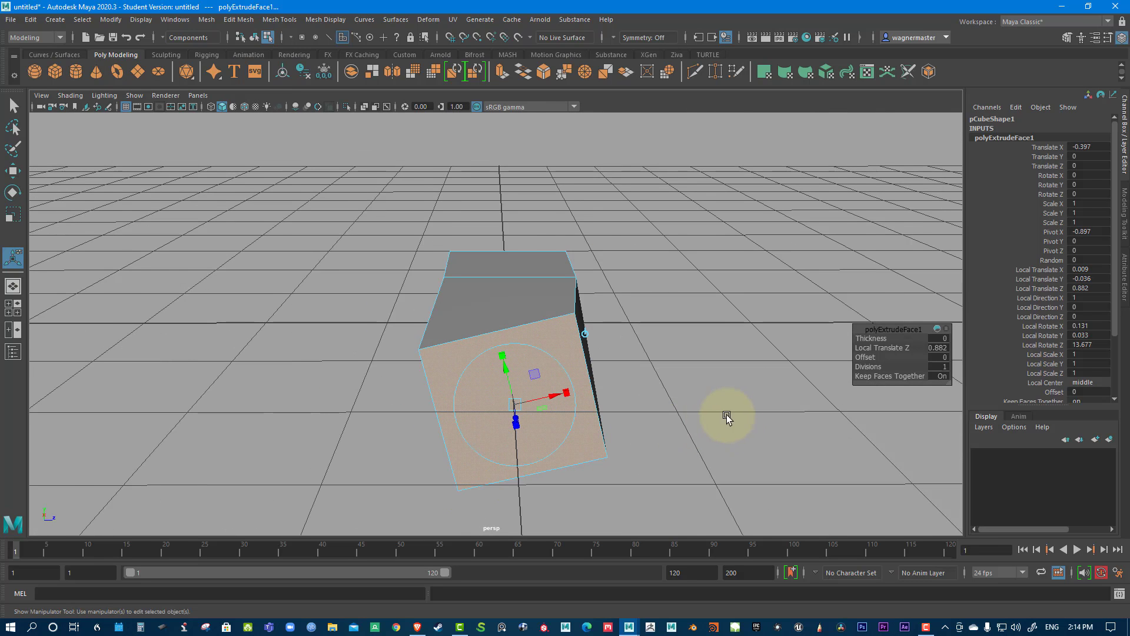
right_click_drag(727, 412, 657, 406, "alt")
key("ctrl+z")
key("ctrl+z")
key("ctrl+z")
key("ctrl+z")
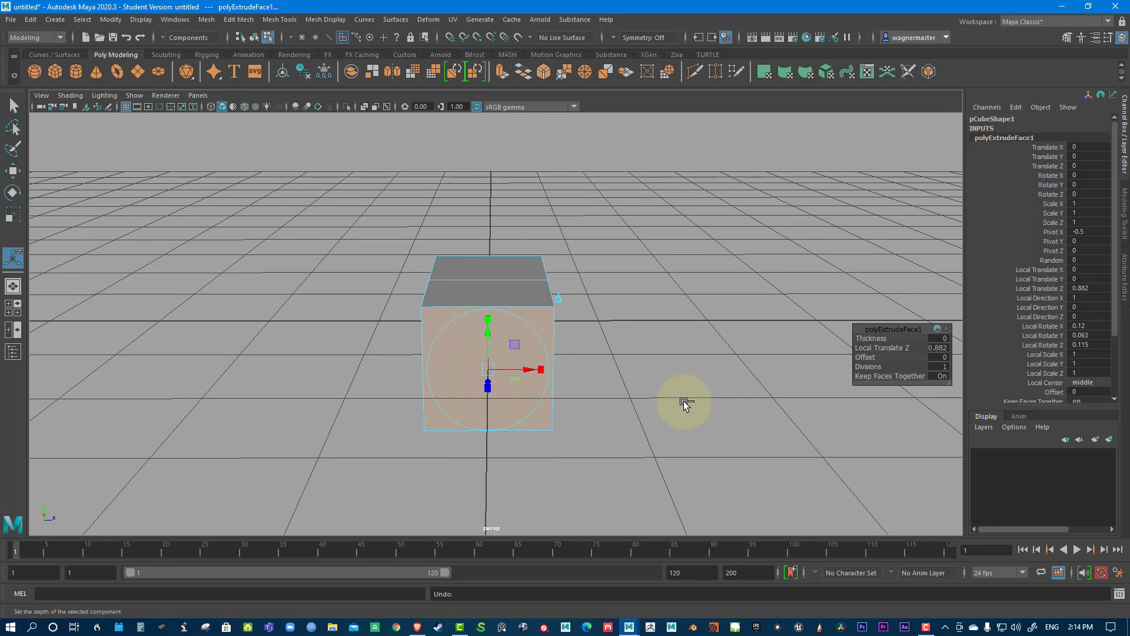
key("ctrl+z")
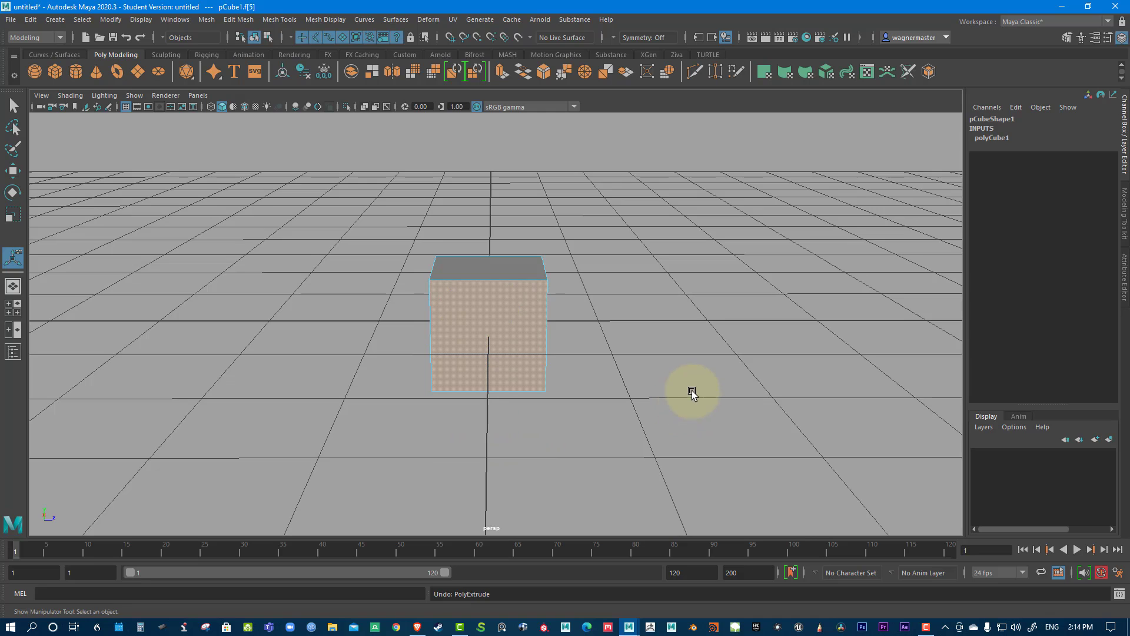
Extrude the cube's negative-X face outward by about 1.09 along its local Z axis.
left_click_drag(691, 390, 429, 299, "alt")
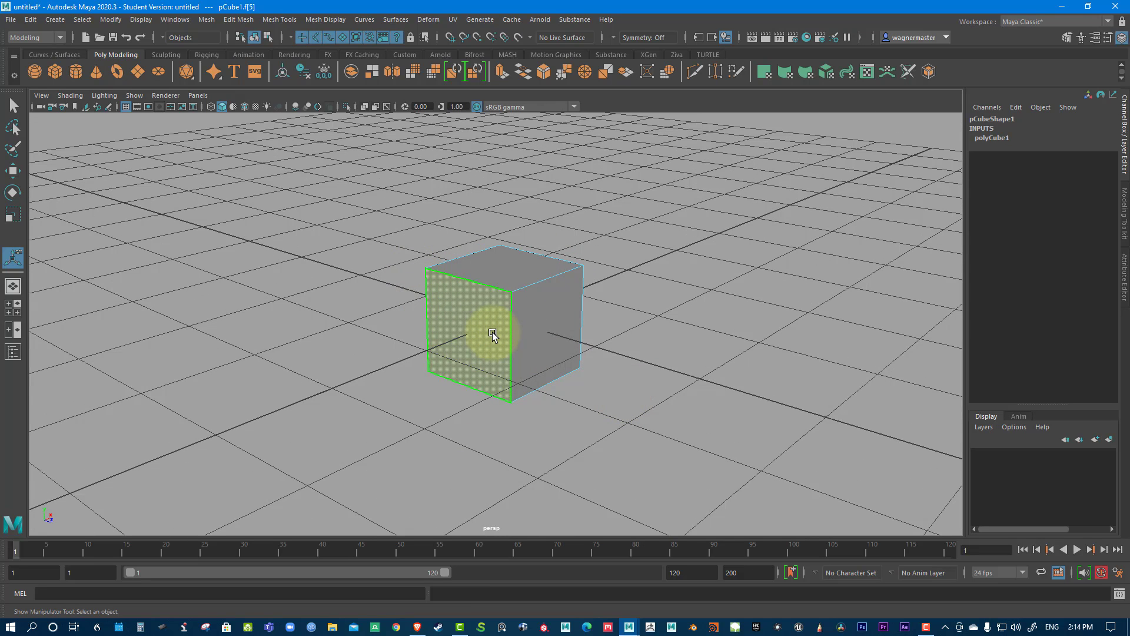
key("ctrl+e")
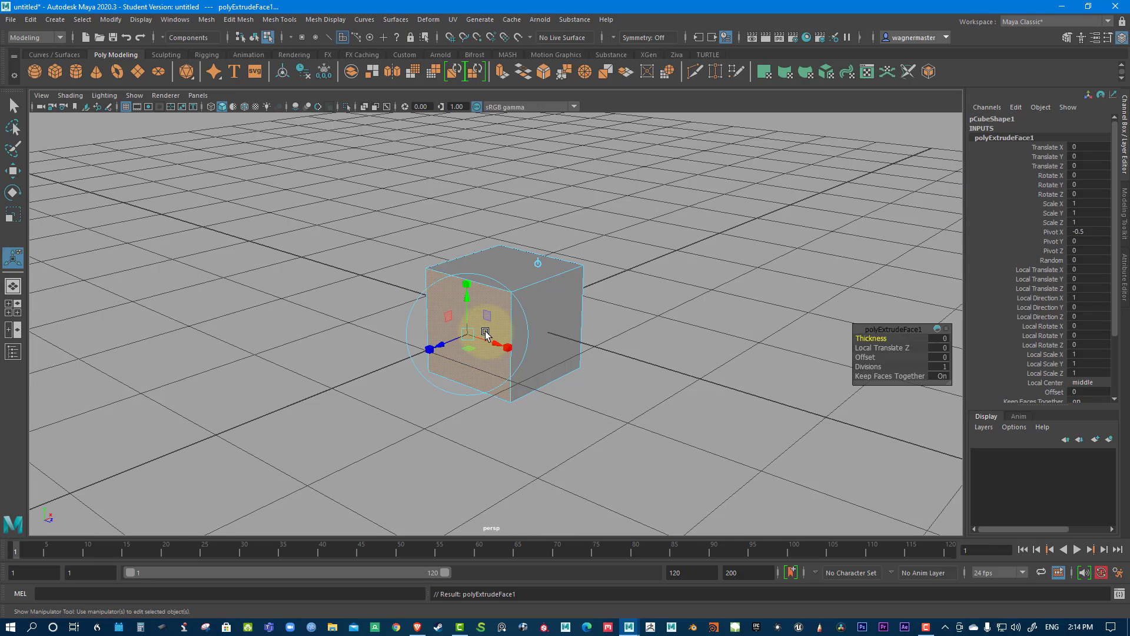
left_click_drag(444, 348, 334, 354)
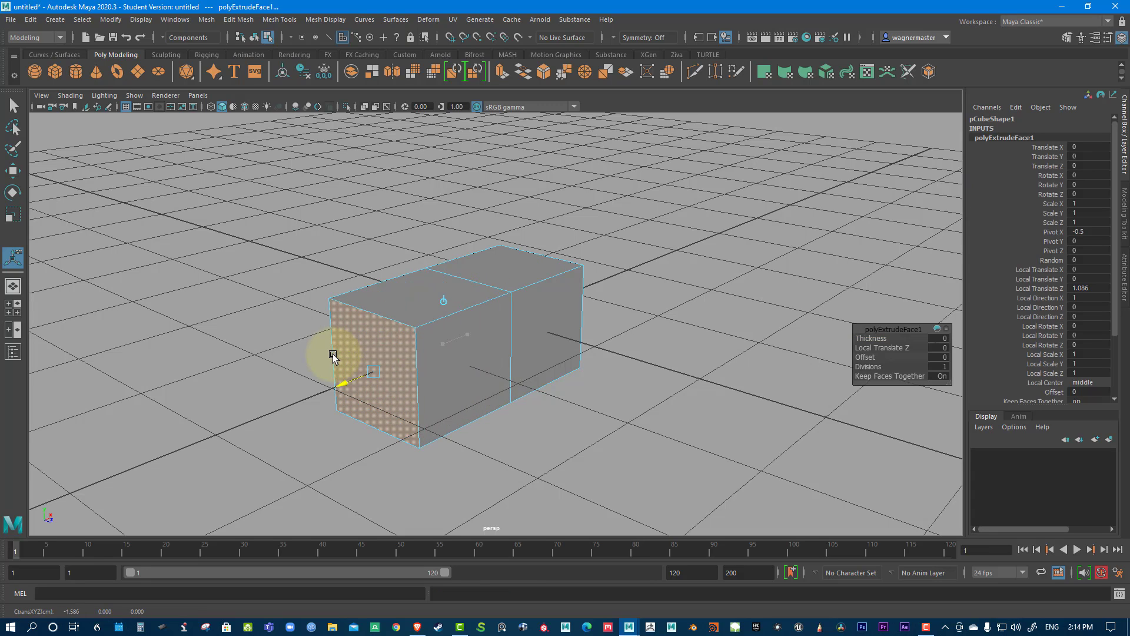
Reposition the floating extrude settings beside the cube and activate the Thickness setting.
left_click_drag(888, 329, 629, 262)
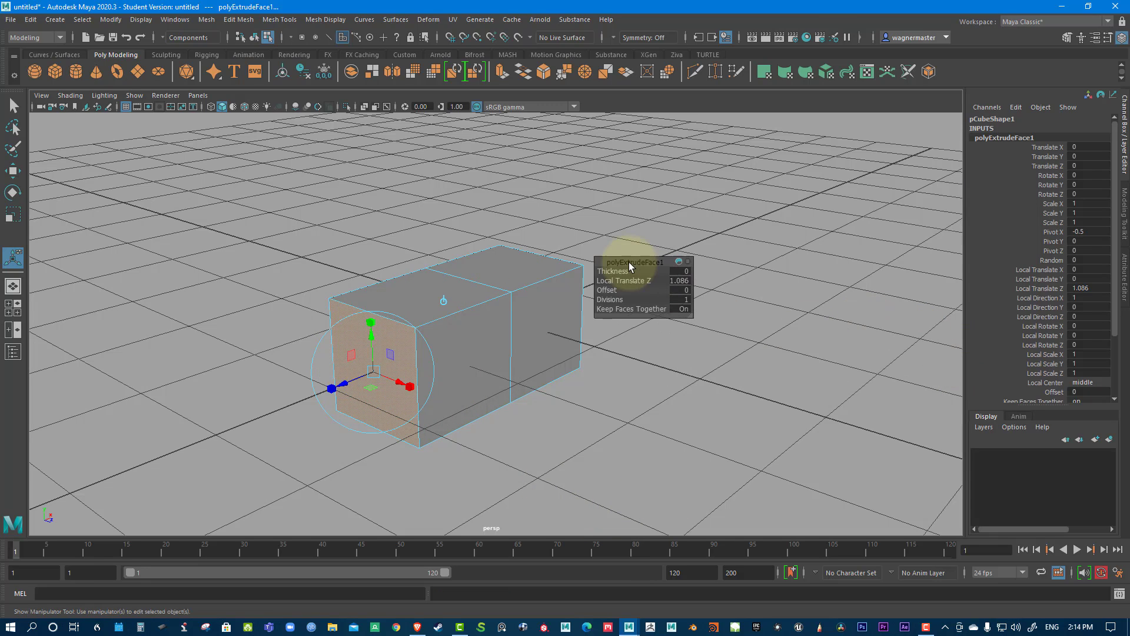
left_click(612, 271)
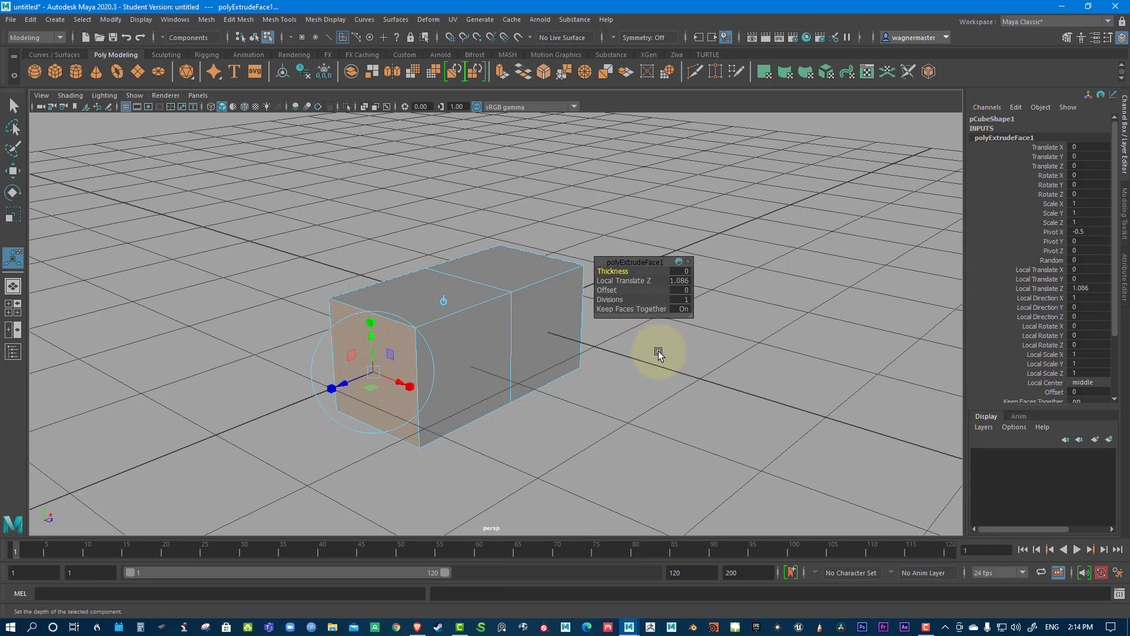
Deselect the extruded face and undo back to the unextruded cube with that face selected.
left_click(677, 409)
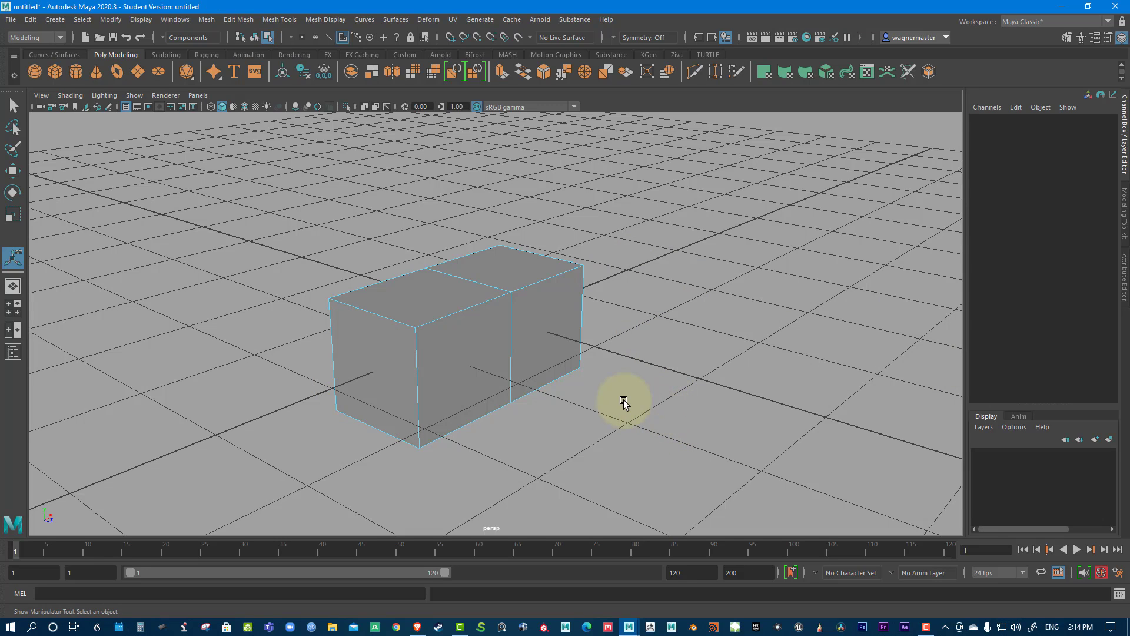
key("ctrl+z")
key("ctrl+z")
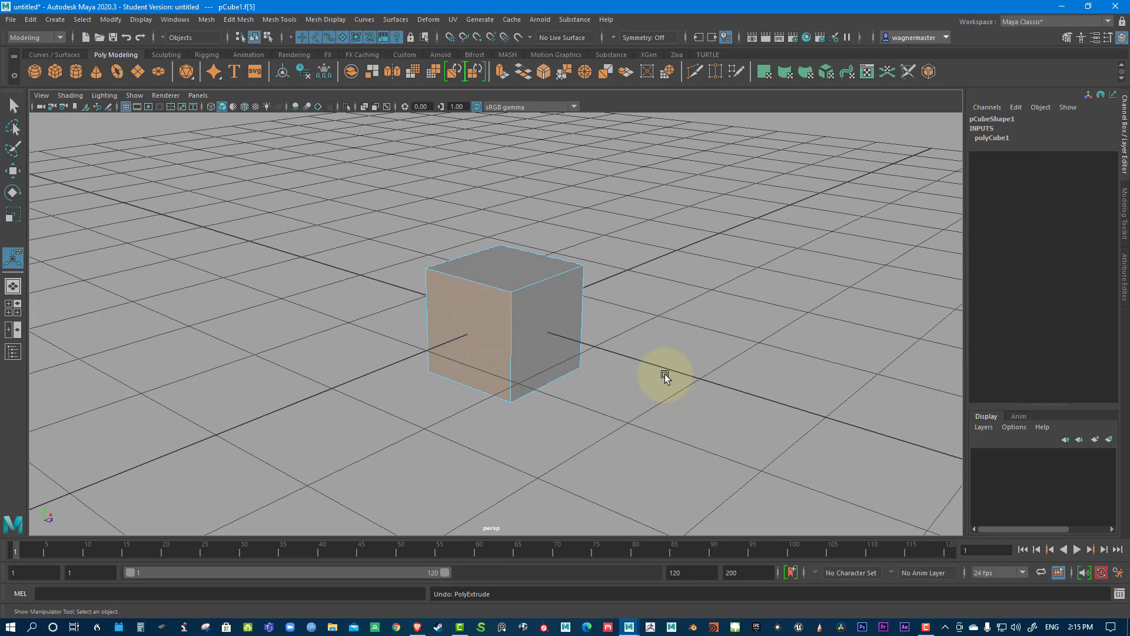
Try applying Extrude Face to the selected side face without moving it, and undo it.
right_click(489, 309, "shift")
left_click(486, 344)
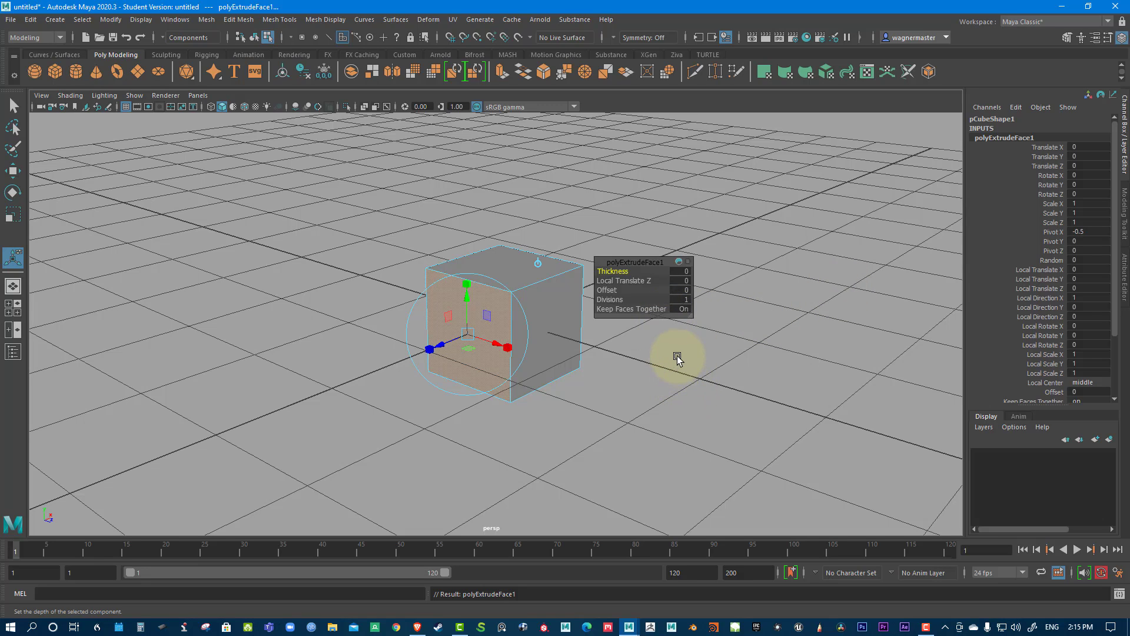
key("ctrl+z")
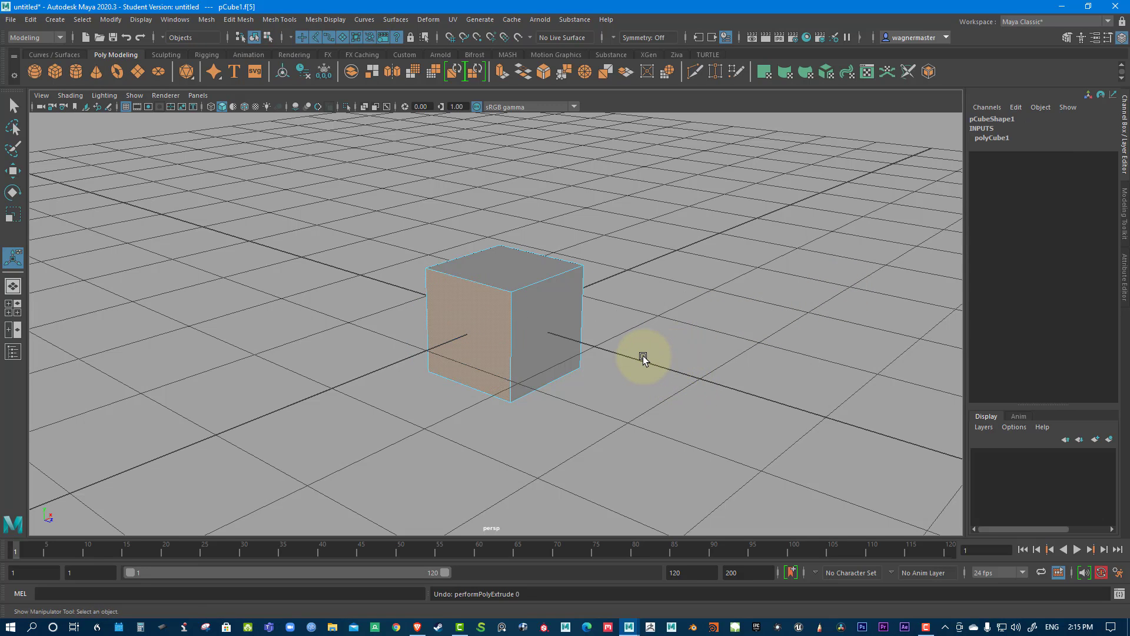
Try extruding the side face outward by about 0.75 with the Move tool, and undo the extrusion.
key("w")
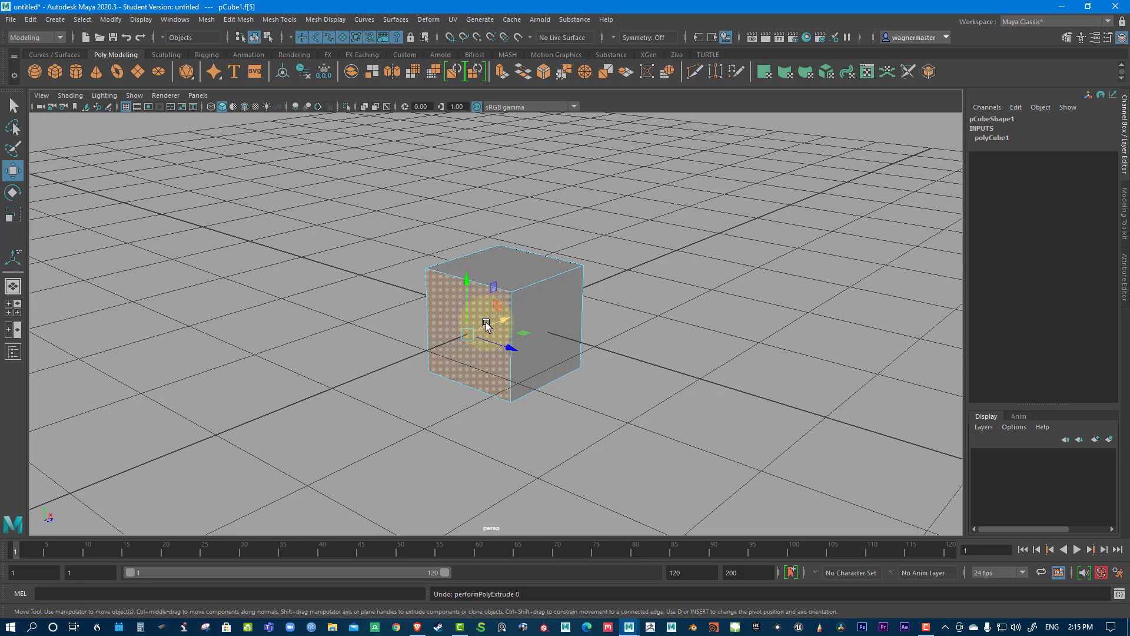
left_click_drag(494, 325, 492, 404, "shift")
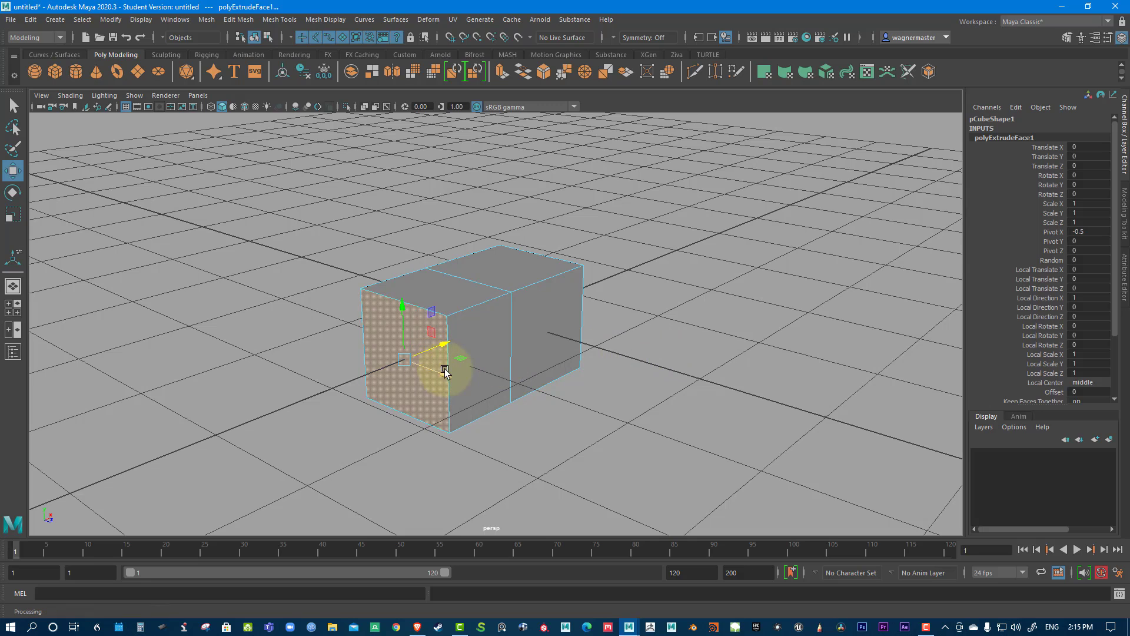
key("e")
key("w")
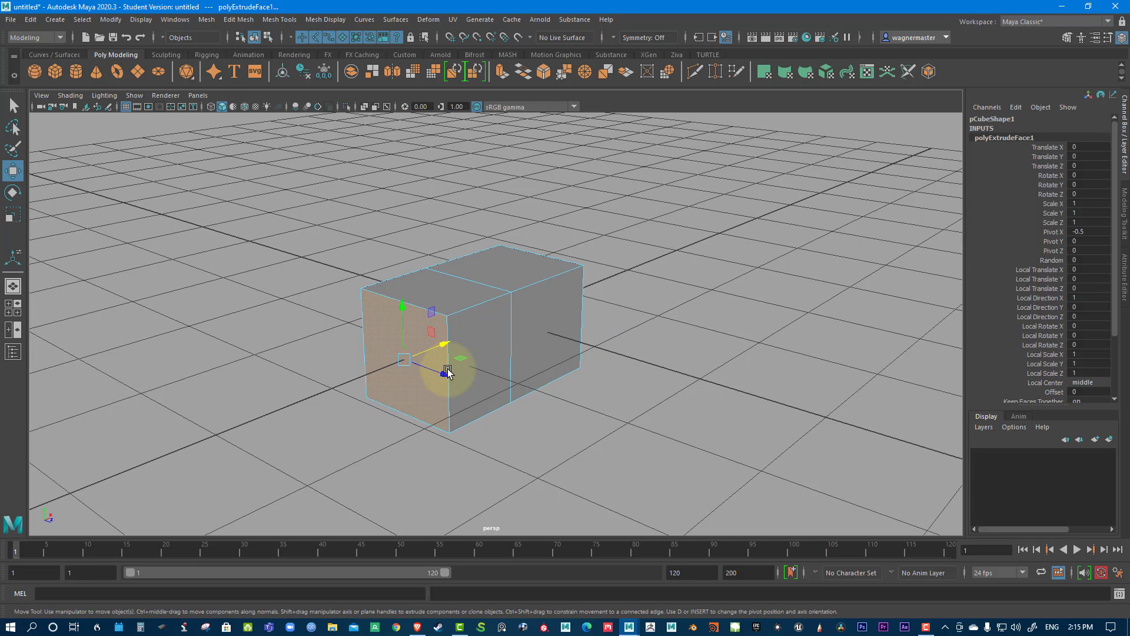
key("e")
key("r")
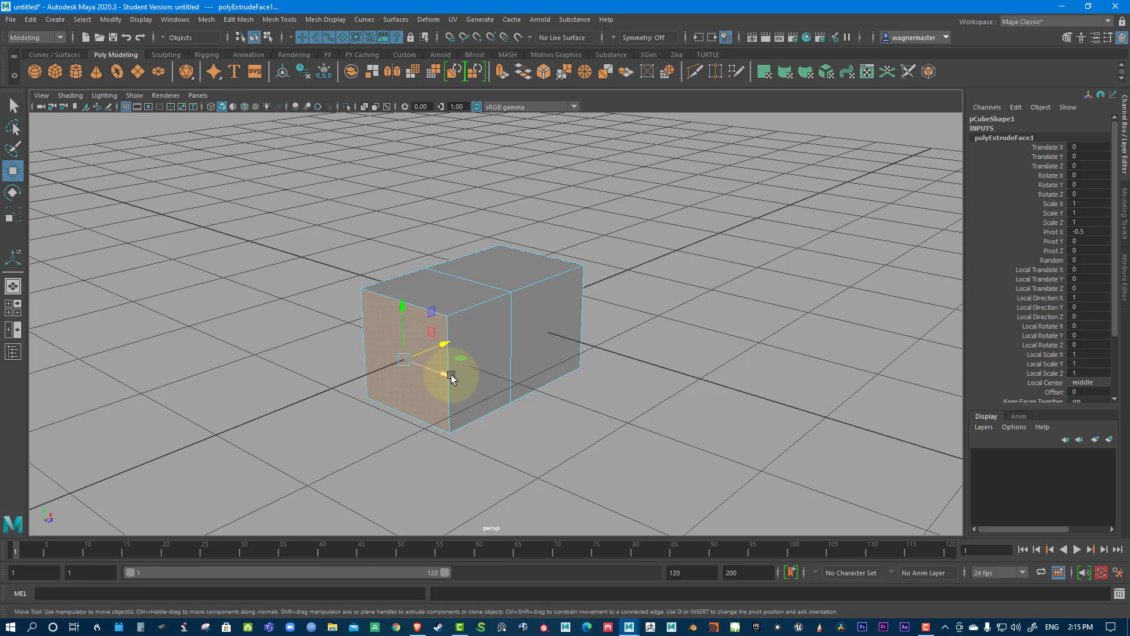
key("w")
key("r")
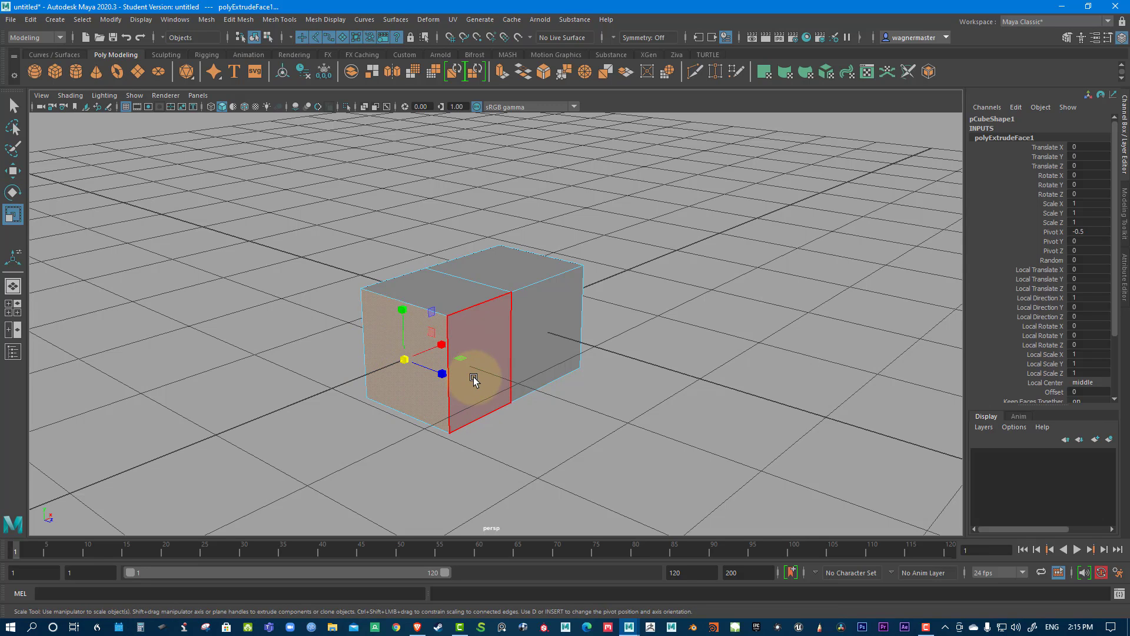
key("ctrl+z")
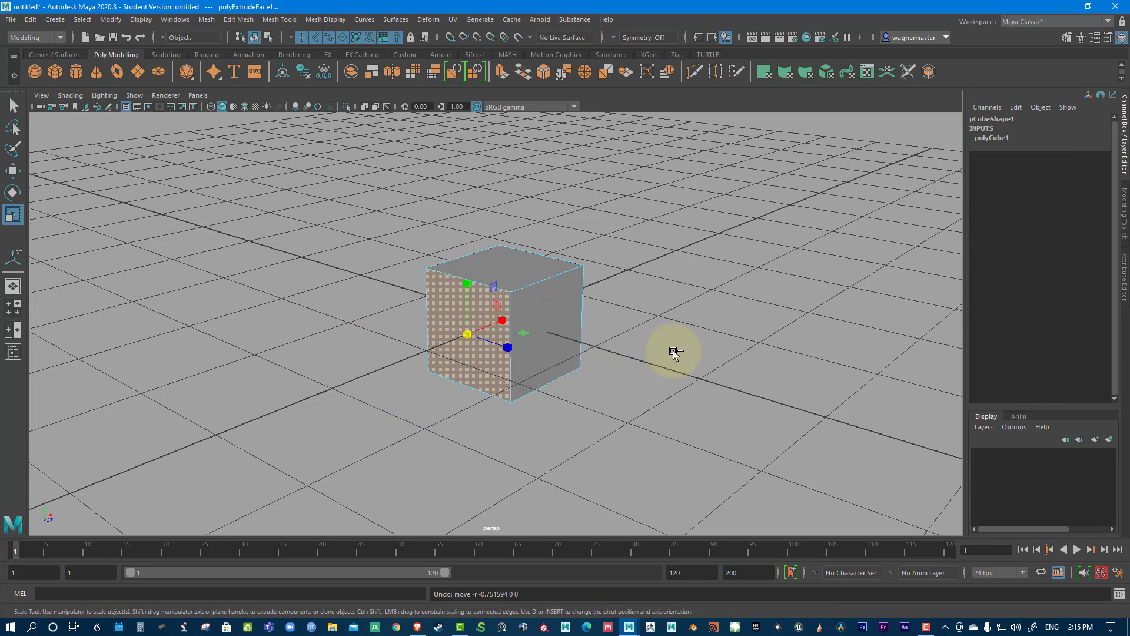
key("ctrl+z")
Try extruding the cube's selected side face with a Thickness of 0.7.
left_click(486, 332)
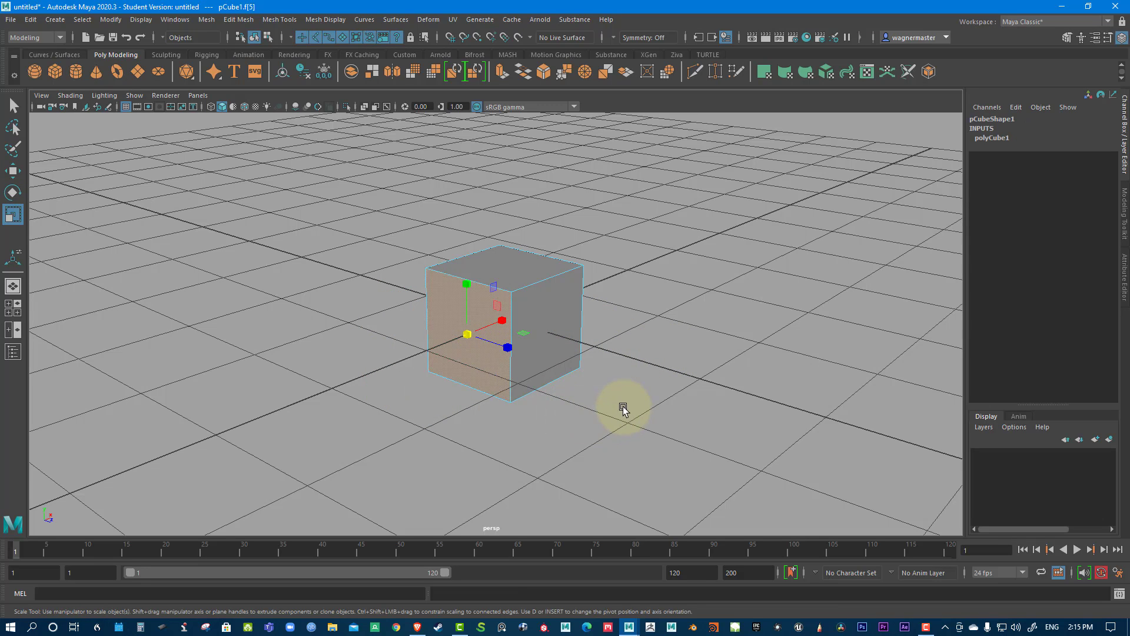
key("w")
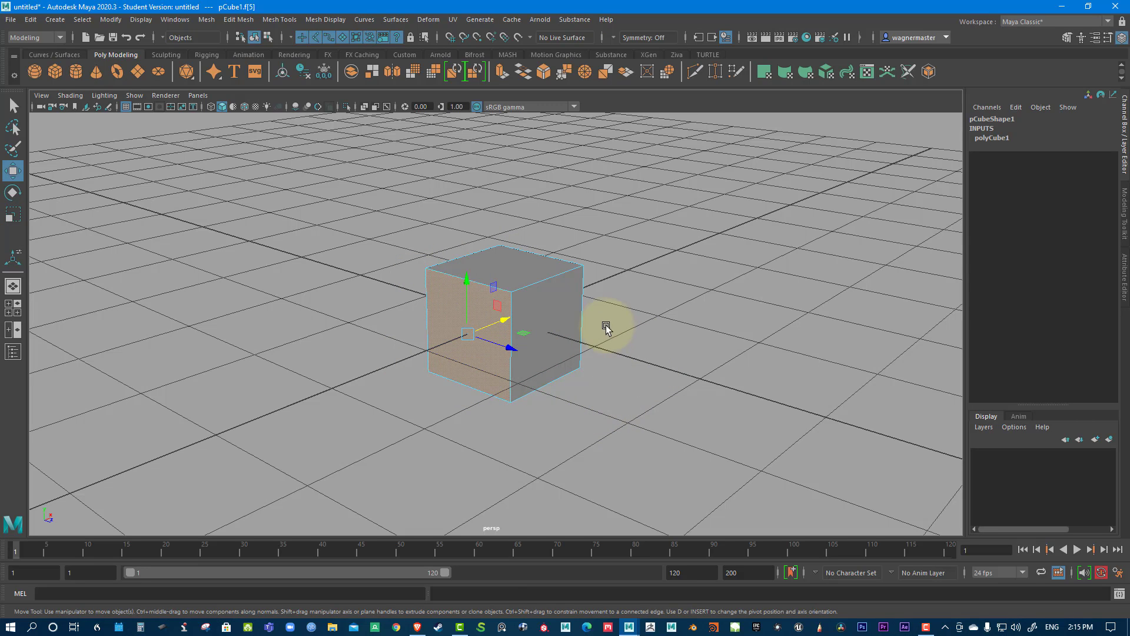
key("ctrl+e")
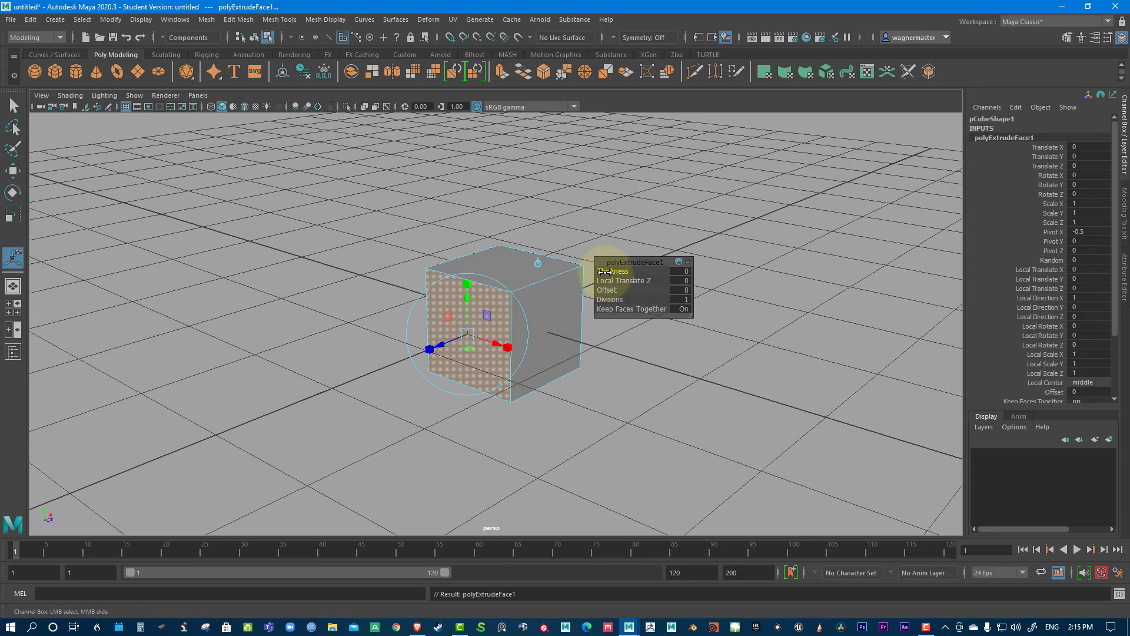
left_click_drag(604, 271, 609, 272)
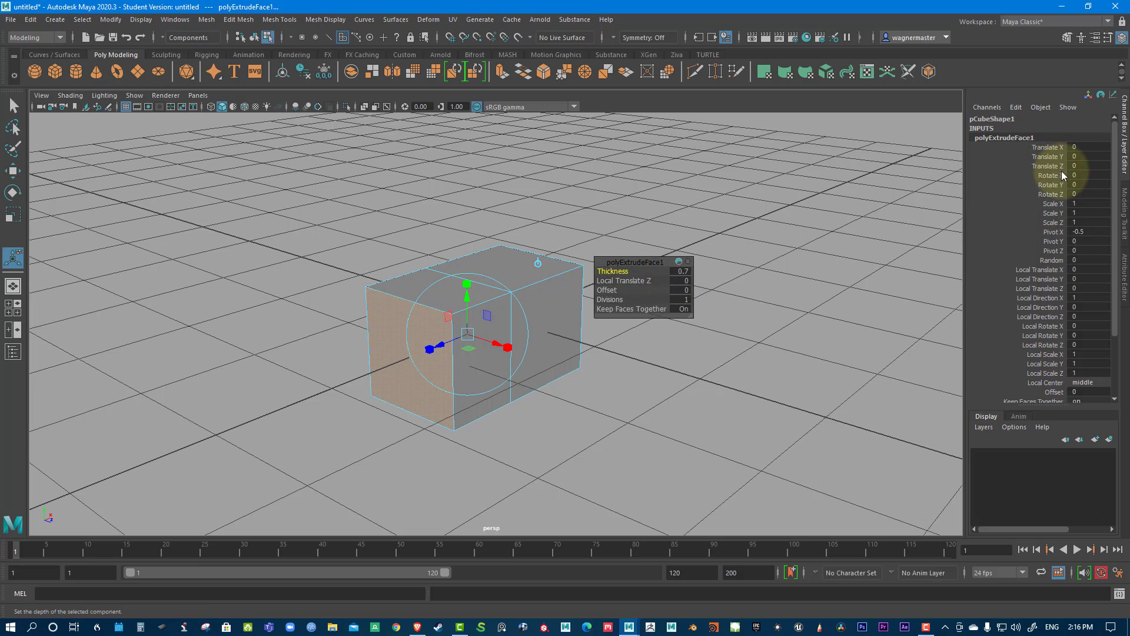
Review the extrude attributes, try pulling the extruded face further outward, and undo that move.
scroll(1058, 265, "down", 3)
scroll(1055, 292, "up", 3)
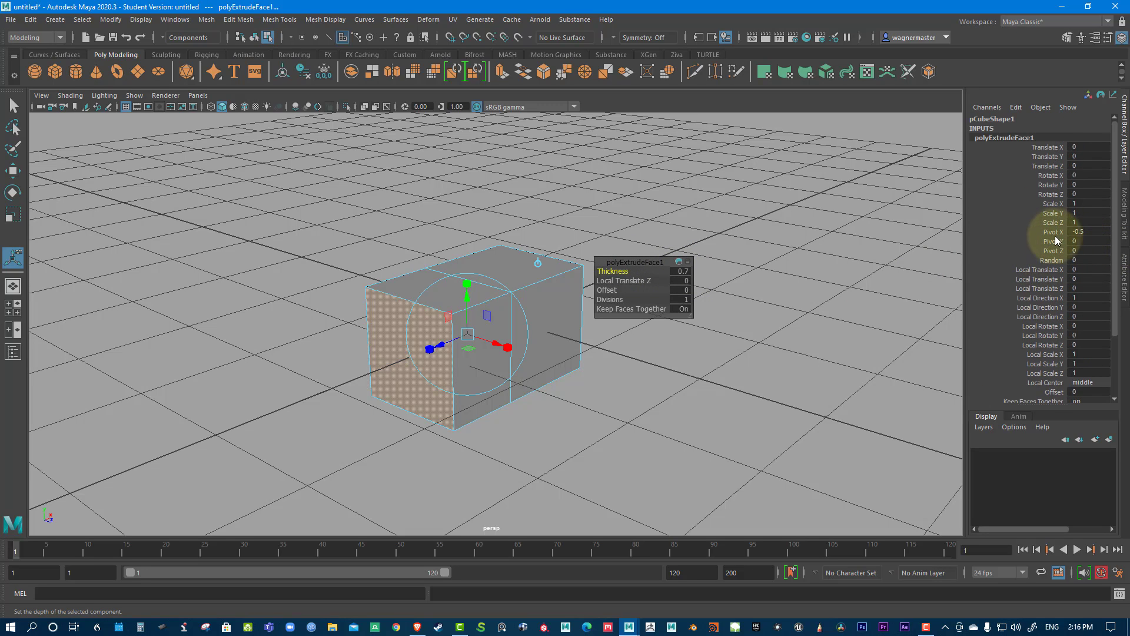
scroll(1049, 306, "down", 3)
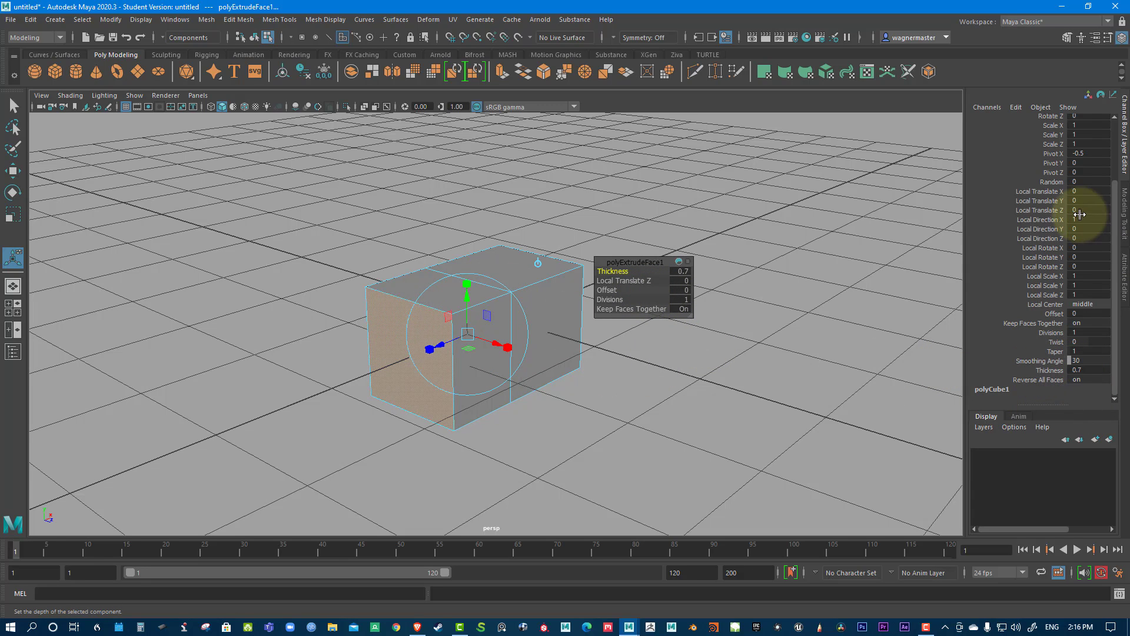
left_click_drag(441, 348, 359, 349)
key("ctrl+z")
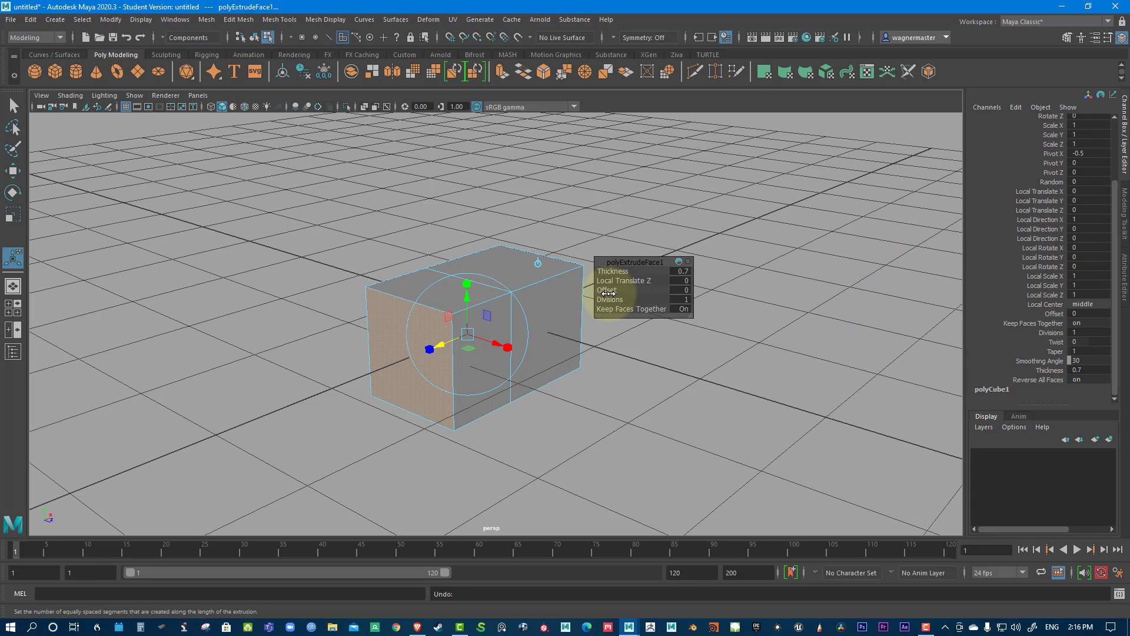
Try an Offset of 0.2 and 5 Divisions on the extrusion, and undo back to the unextruded cube.
left_click_drag(611, 288, 638, 296)
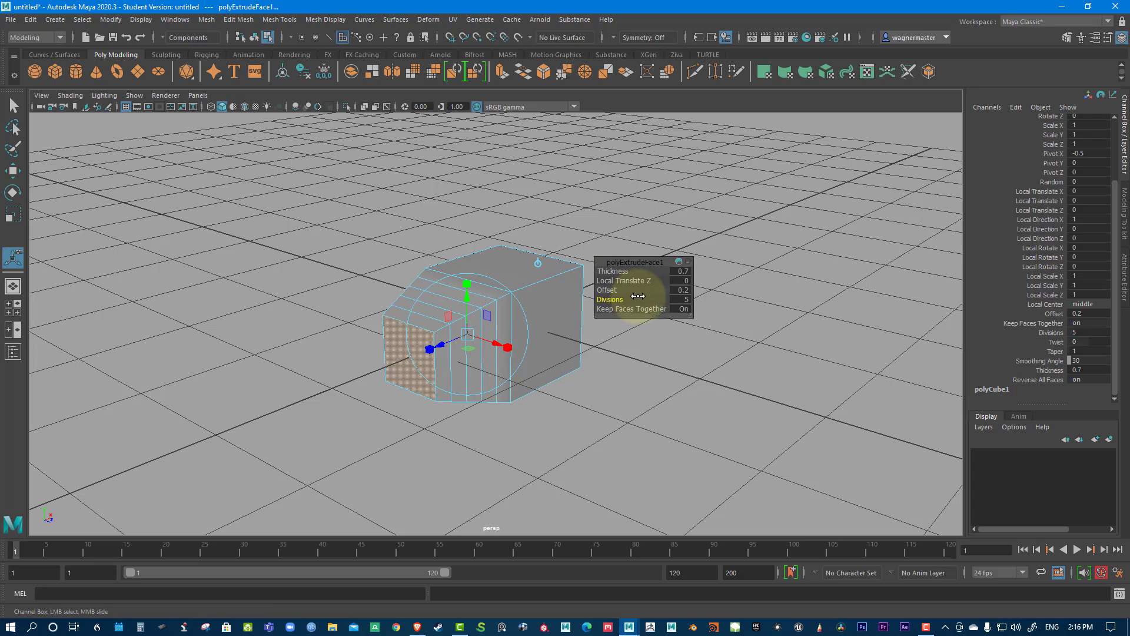
left_click(723, 352)
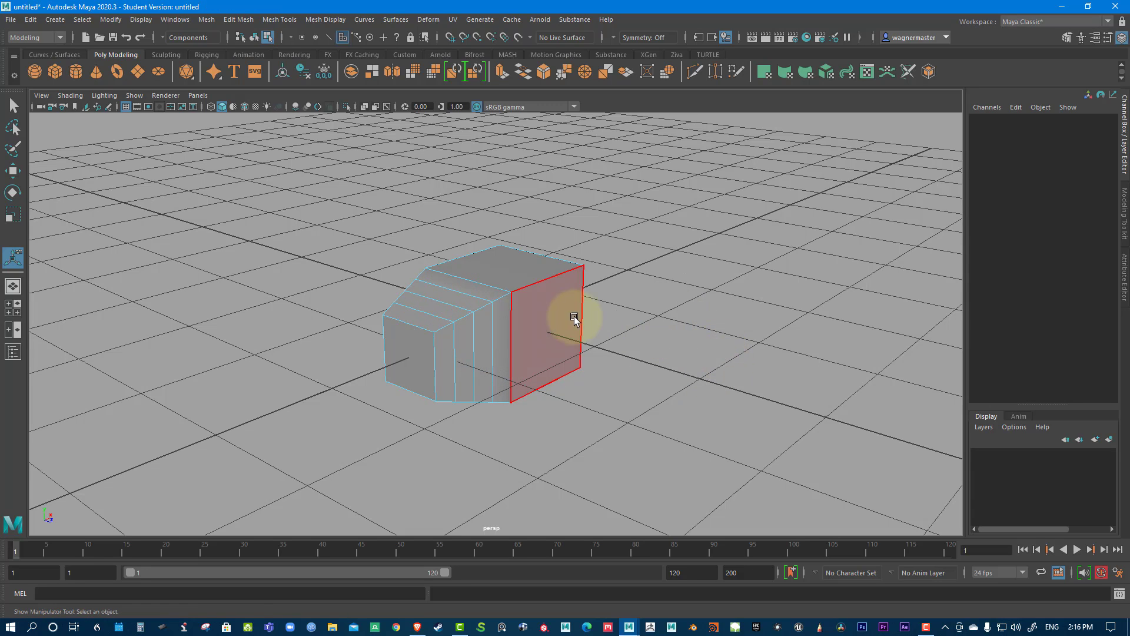
key("ctrl+z")
key("ctrl+z")
key("ctrl+z")
key("ctrl+z")
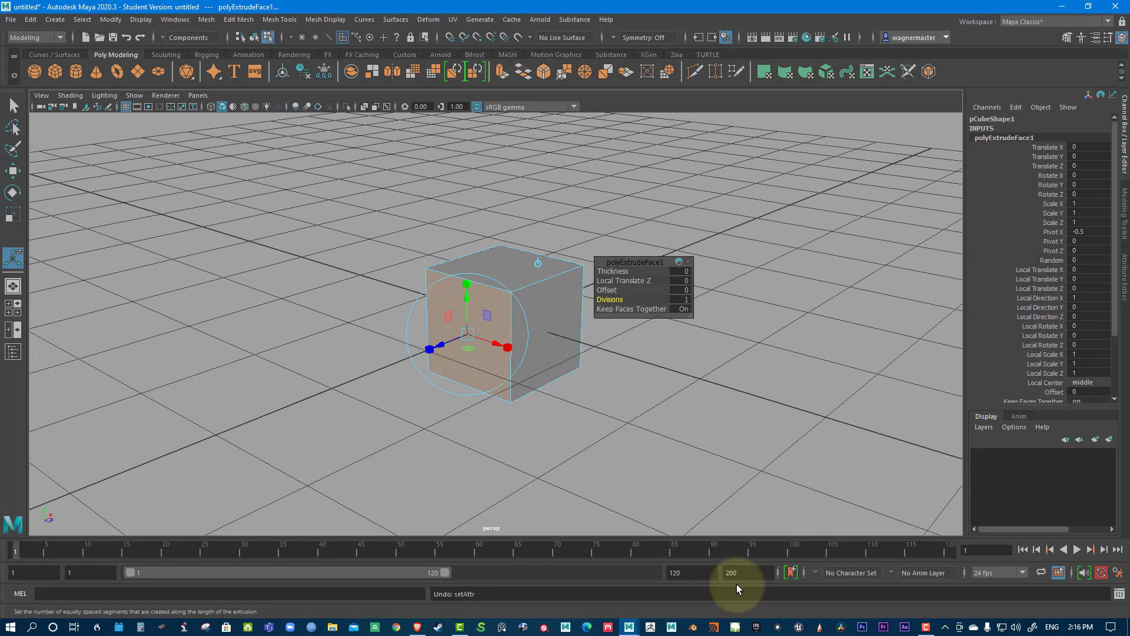
key("ctrl+z")
key("ctrl+z")
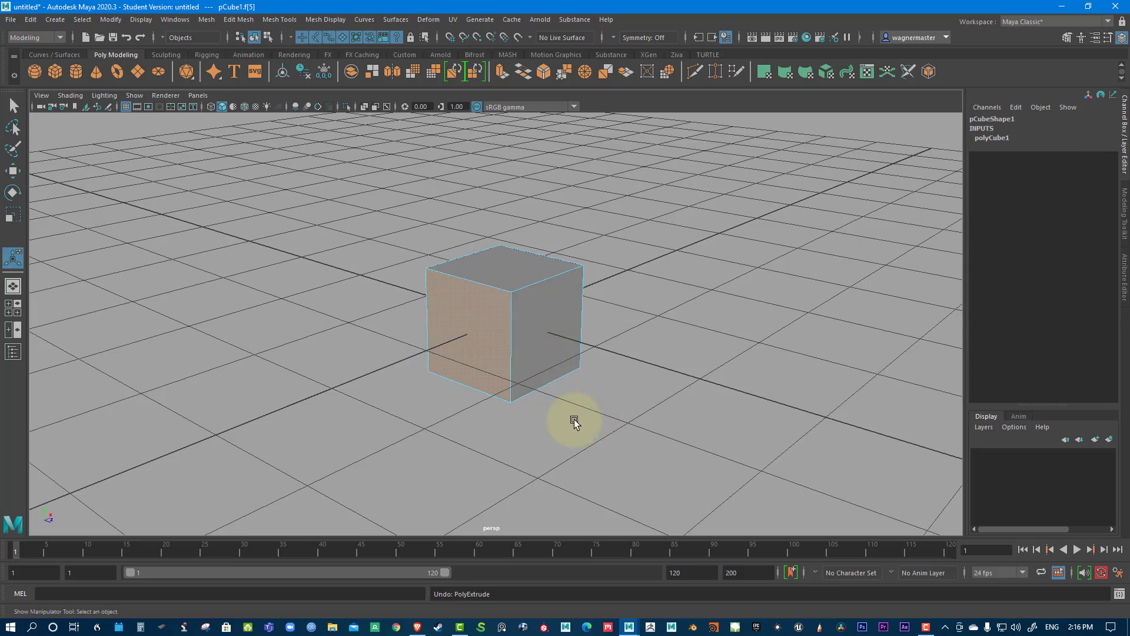
Select all four side faces of the cube.
left_click_drag(574, 420, 846, 416, "alt")
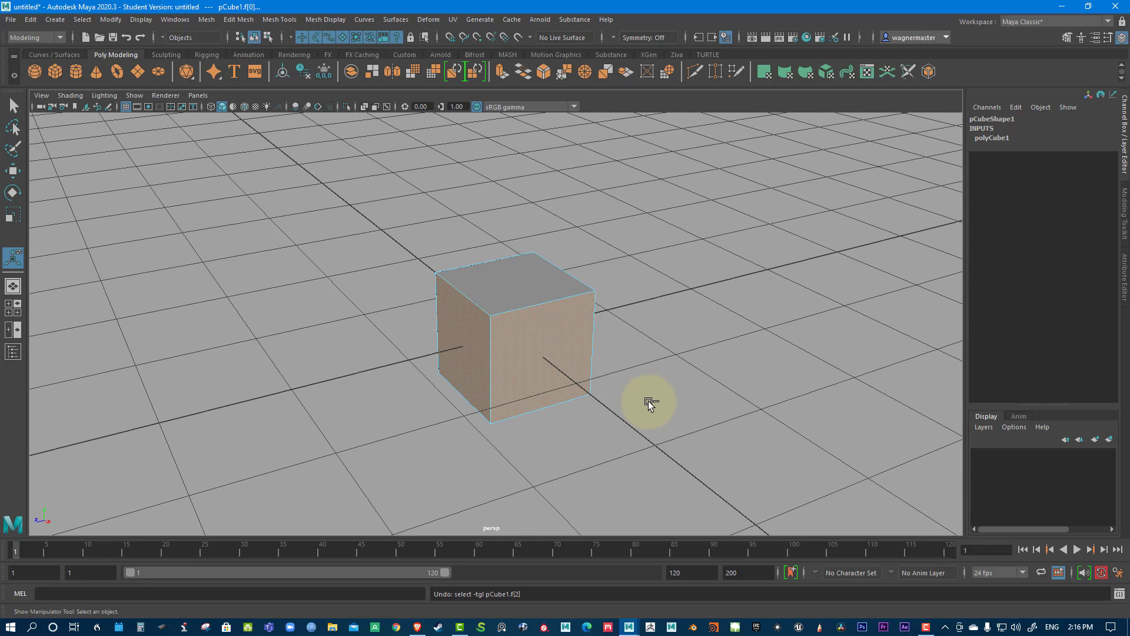
left_click(664, 407)
left_click(504, 376)
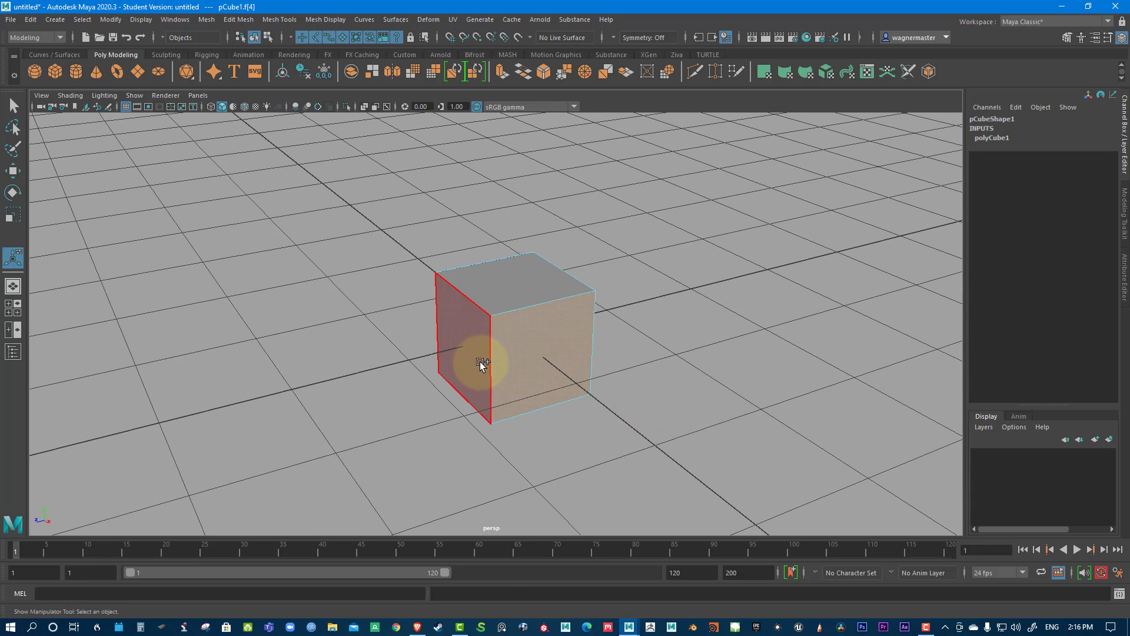
left_click(479, 362, "shift")
left_click_drag(682, 434, 565, 393, "alt")
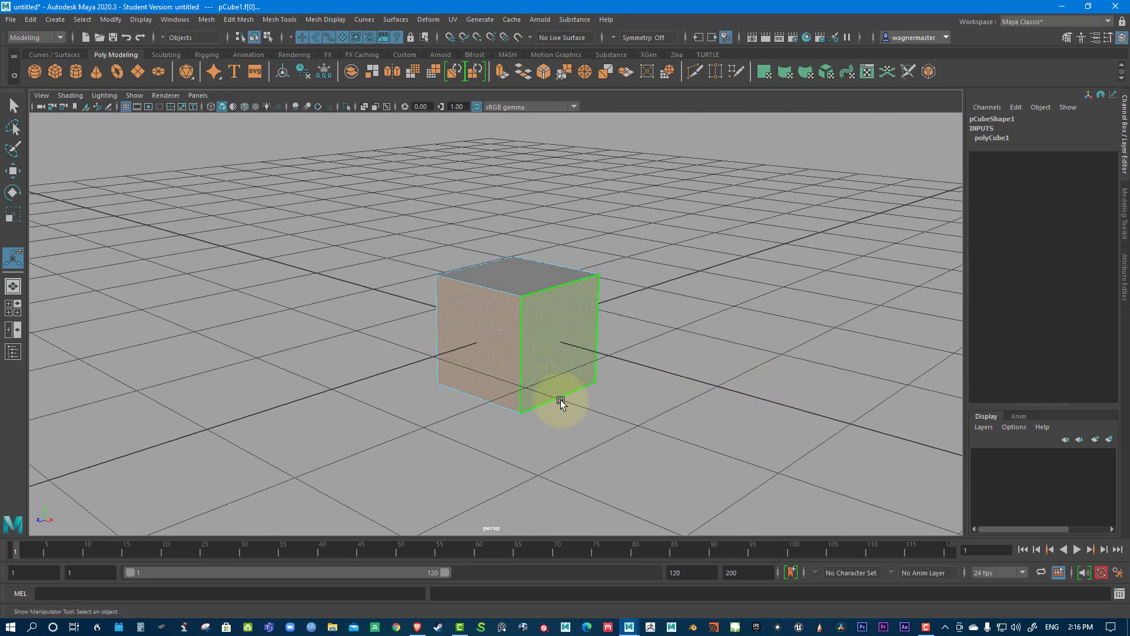
Extrude the four side faces outward by about 1.173 with Keep Faces Together off, and switch Keep Faces Together on.
key("ctrl+e")
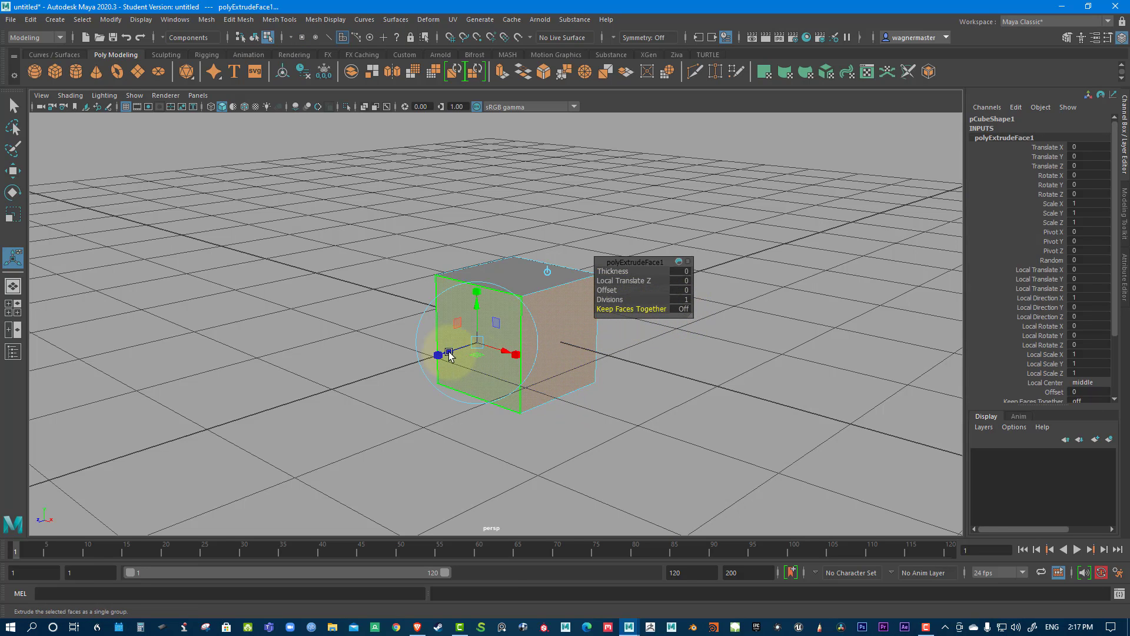
left_click_drag(449, 354, 336, 388)
left_click_drag(427, 386, 583, 396, "alt")
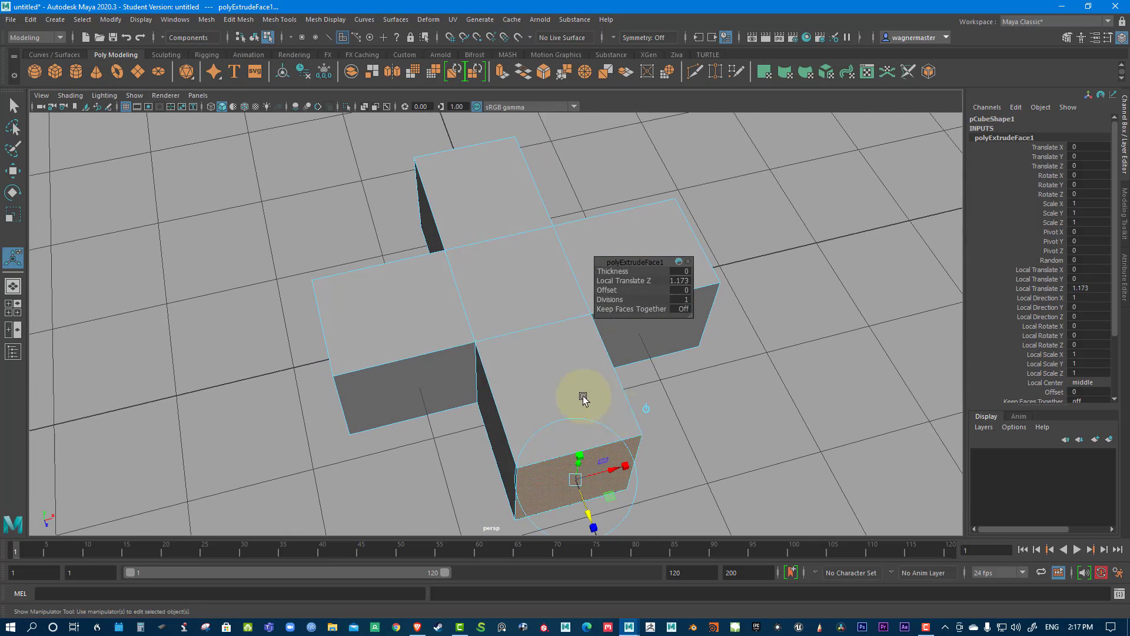
left_click_drag(717, 472, 616, 429, "alt")
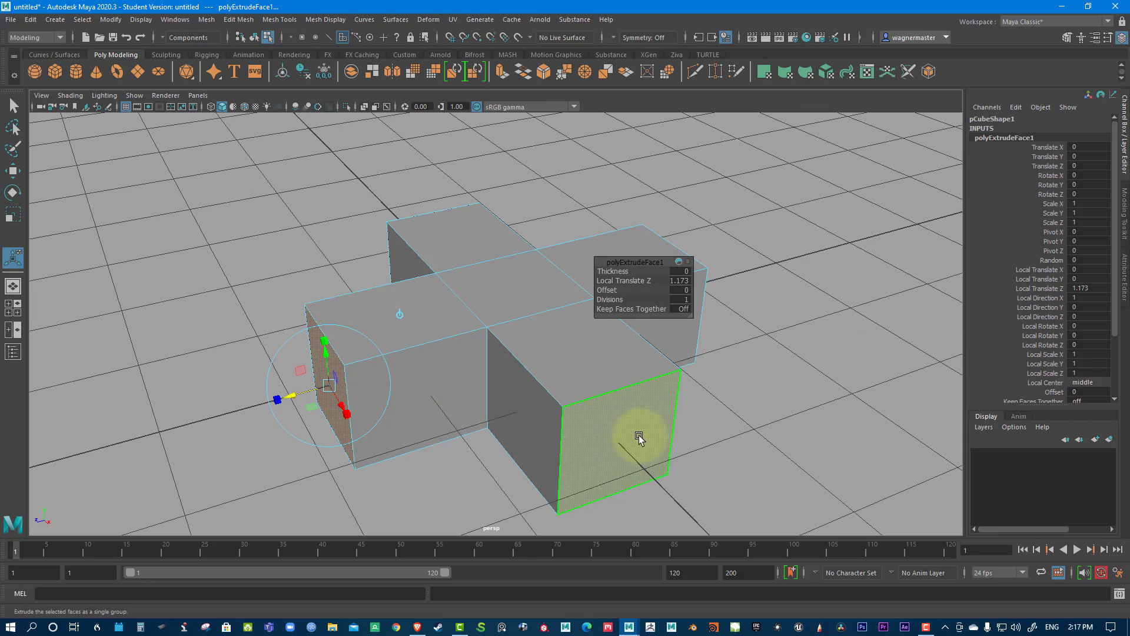
left_click(684, 309)
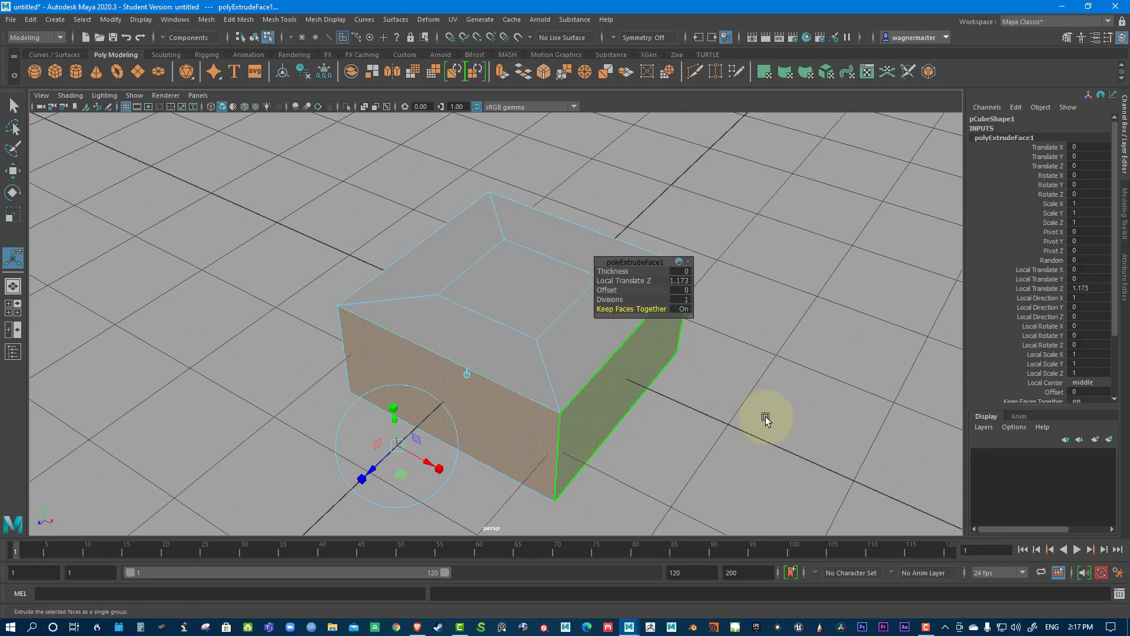
left_click_drag(752, 432, 730, 438, "alt")
Try raising the inner top face without extruding, undo it, and extrude that face upward with the Move tool to form a column.
left_click(509, 275)
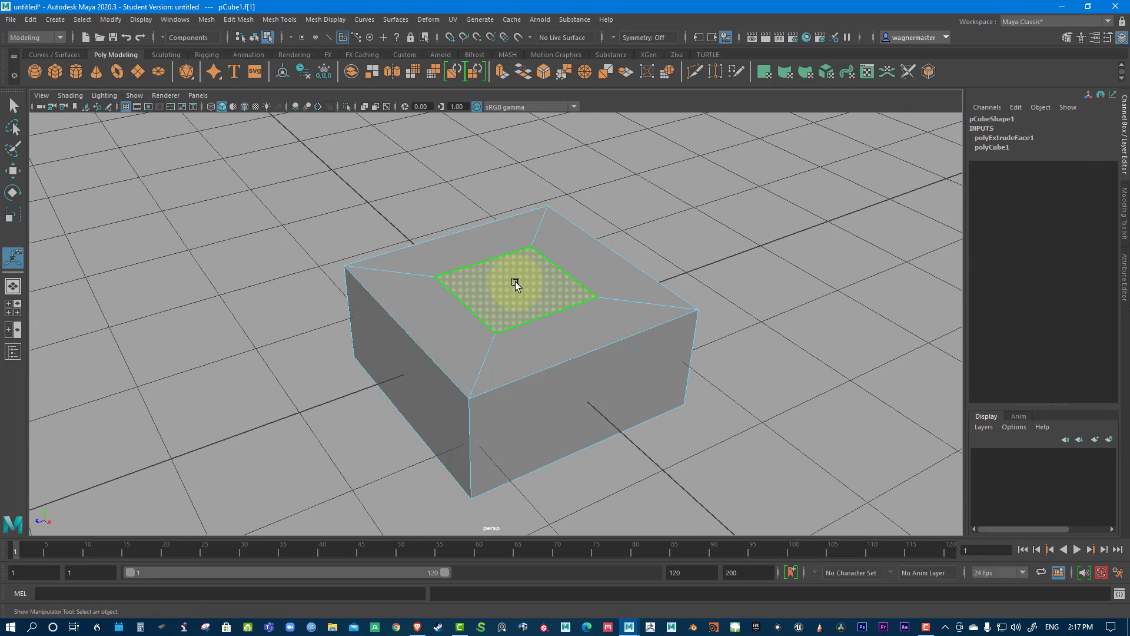
key("w")
left_click_drag(515, 278, 535, 114)
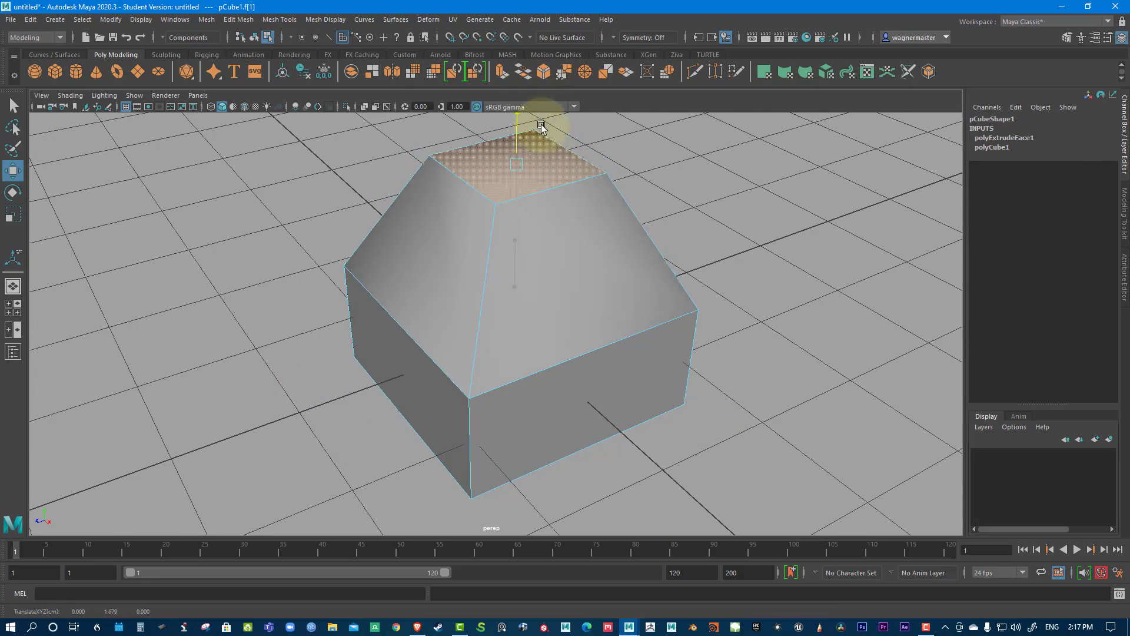
key("ctrl+z")
left_click_drag(516, 233, 518, 136, "shift")
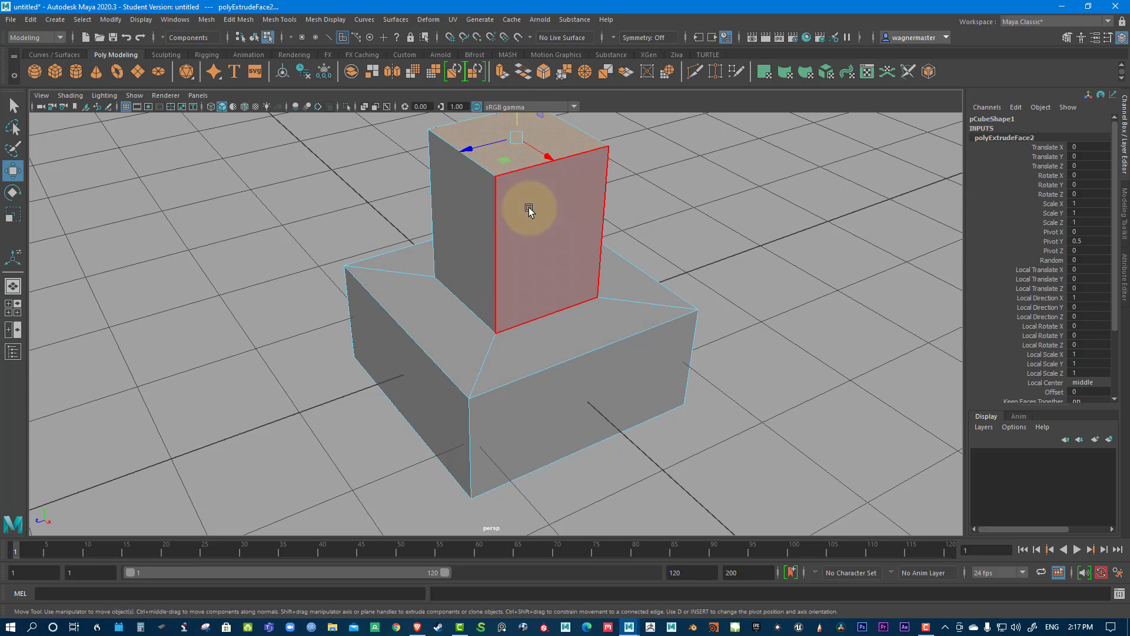
left_click_drag(530, 209, 489, 273, "alt")
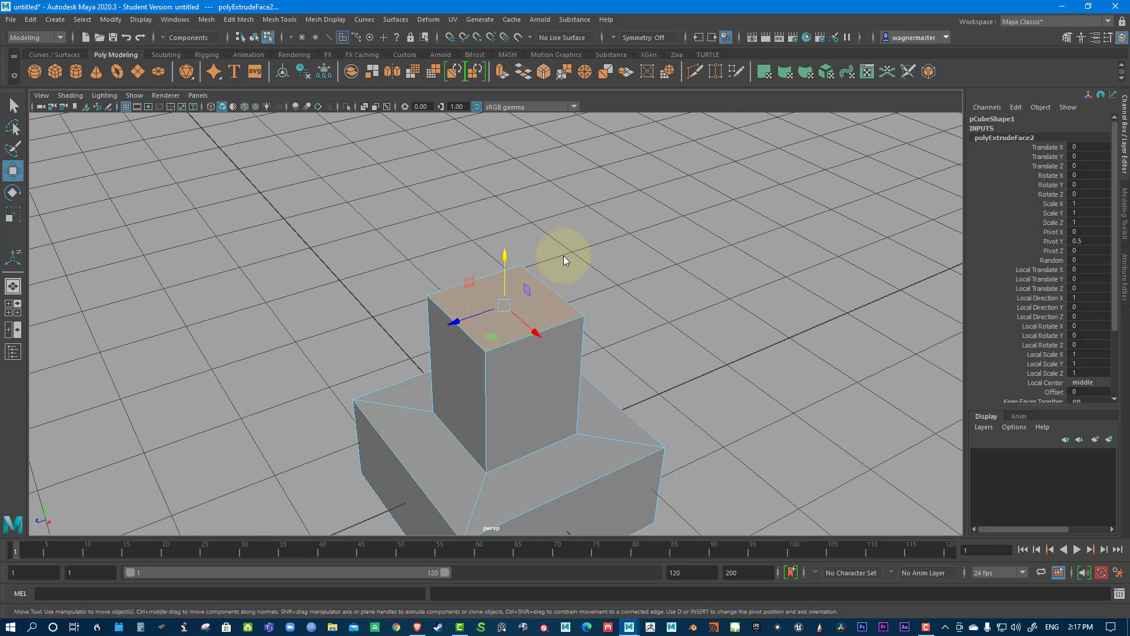
Extrude the column's top face upward again and select the four side faces of the new upper block.
right_click_drag(567, 256, 567, 296, "shift")
left_click_drag(507, 269, 496, 177)
left_click(533, 318)
left_click(468, 291, "shift")
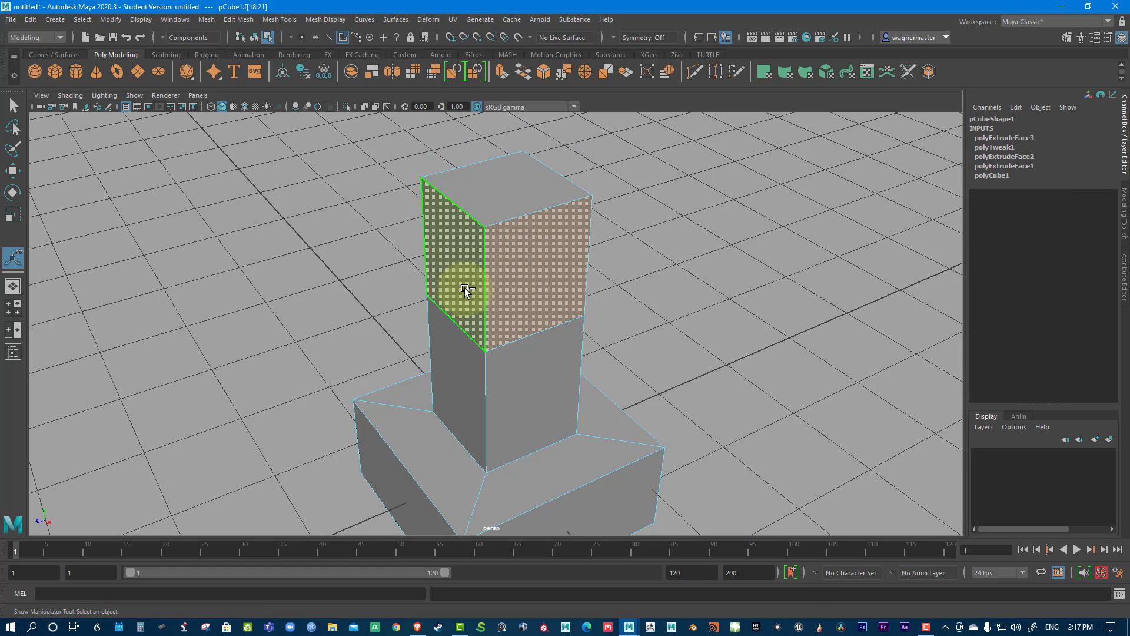
left_click_drag(464, 288, 662, 239, "alt")
Extrude the upper block's four side faces outward by about 0.742 with Keep Faces Together off.
right_click_drag(662, 239, 666, 278, "shift")
left_click(682, 310)
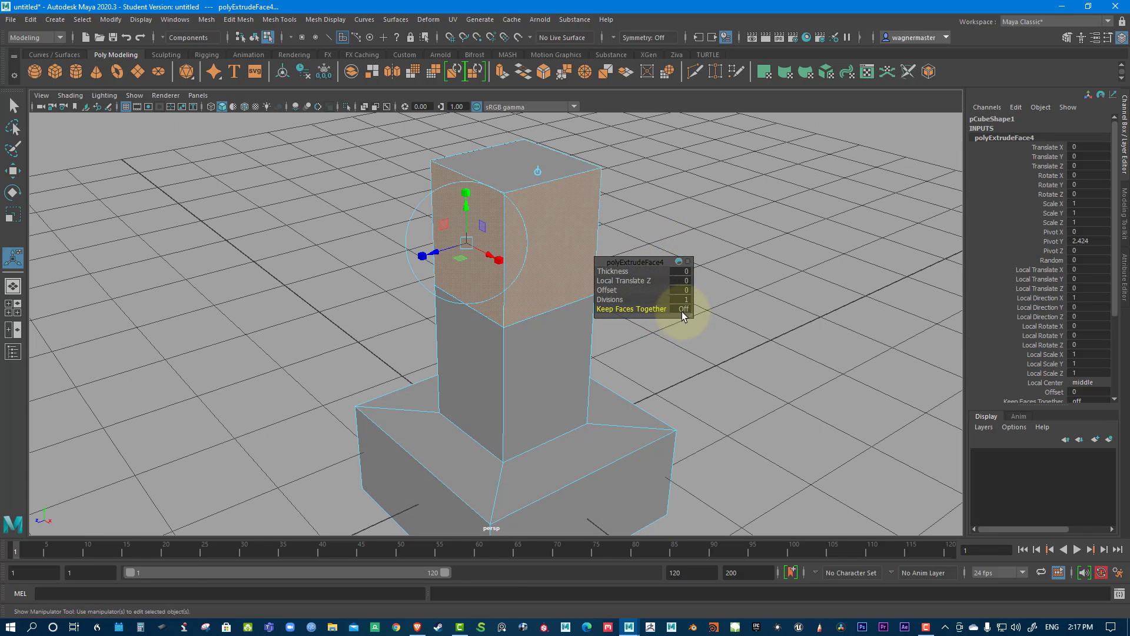
left_click_drag(435, 254, 353, 272)
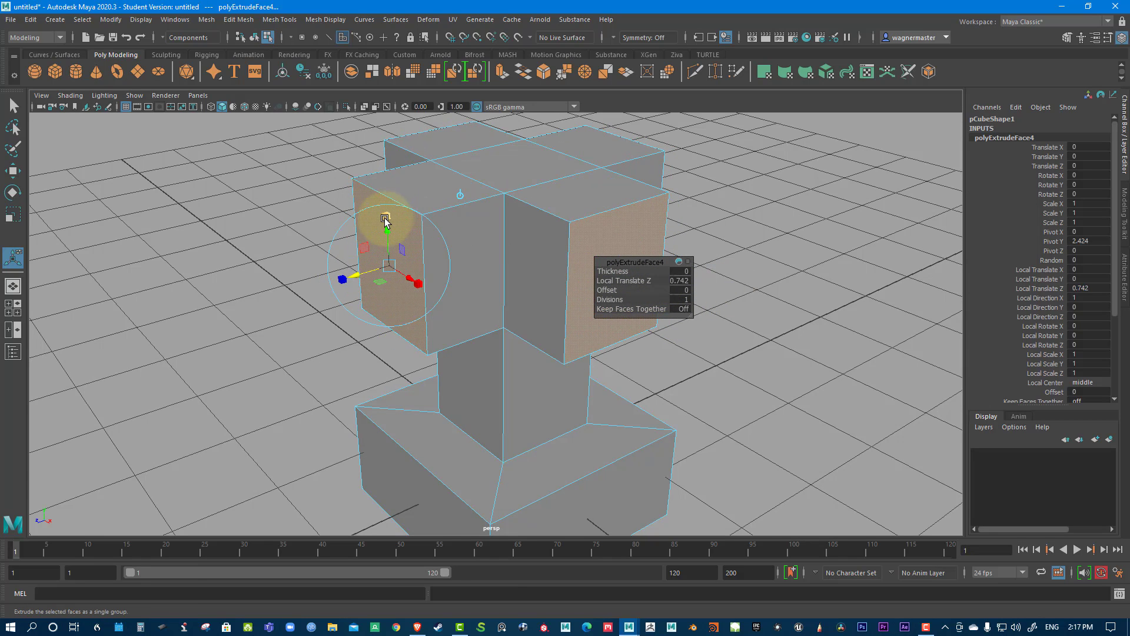
Scale the extruded side faces' height to about 0.321, try moving them along their local Y axis, and undo the moves.
mouse_move(385, 219)
left_mouse_down()
mouse_move(384, 251)
mouse_move(384, 209)
left_mouse_up()
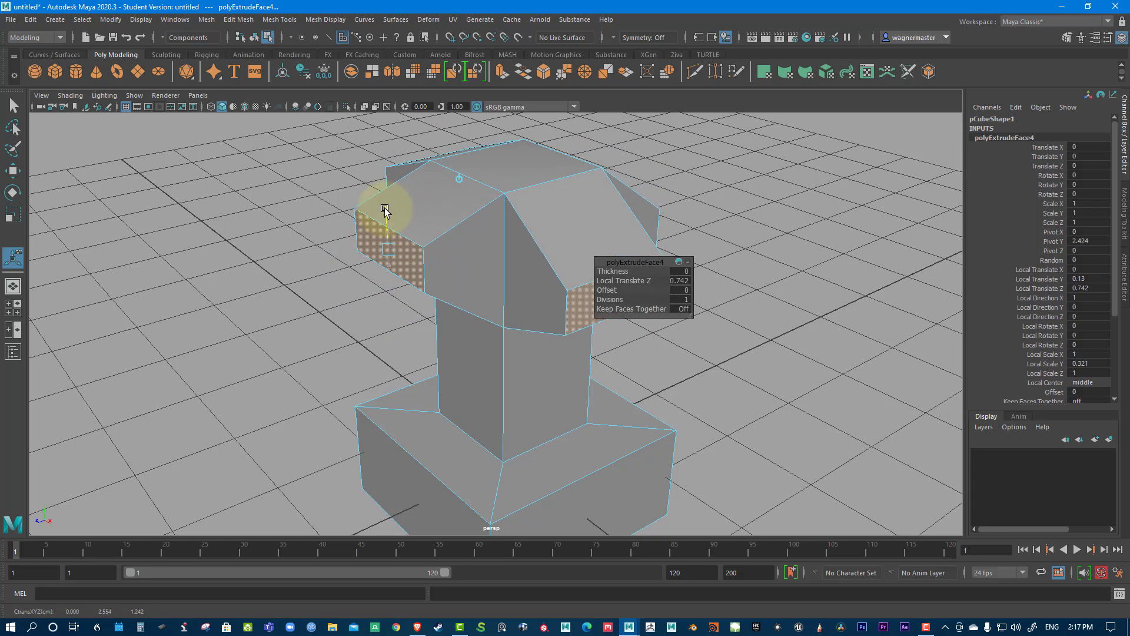
key("ctrl+z")
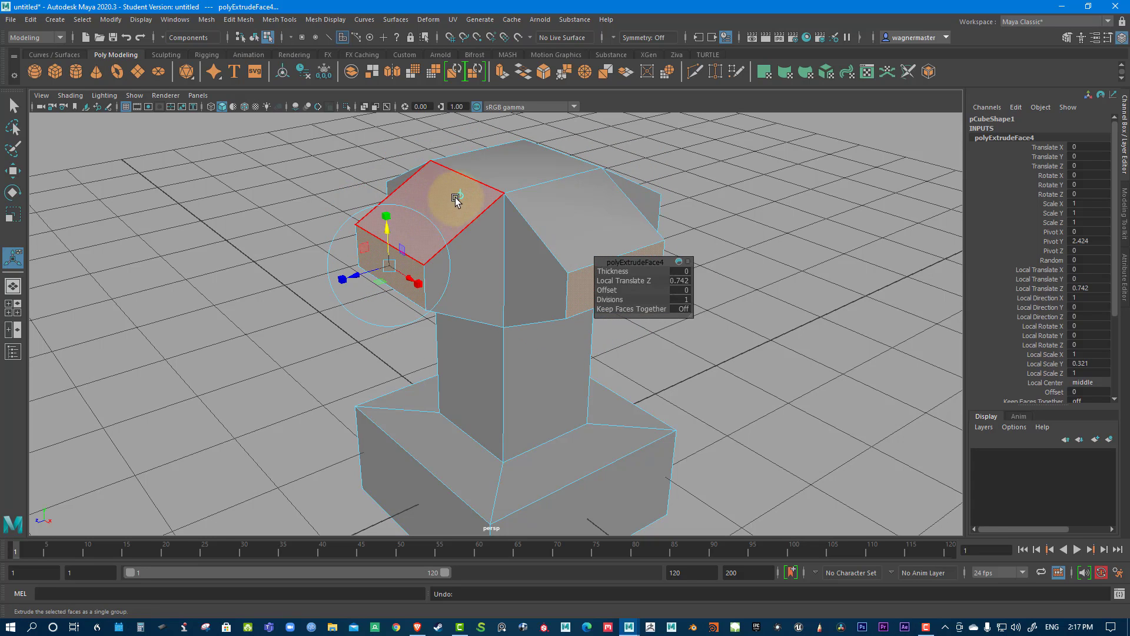
mouse_move(380, 223)
left_mouse_down()
mouse_move(391, 197)
mouse_move(380, 183)
mouse_move(384, 206)
left_mouse_up()
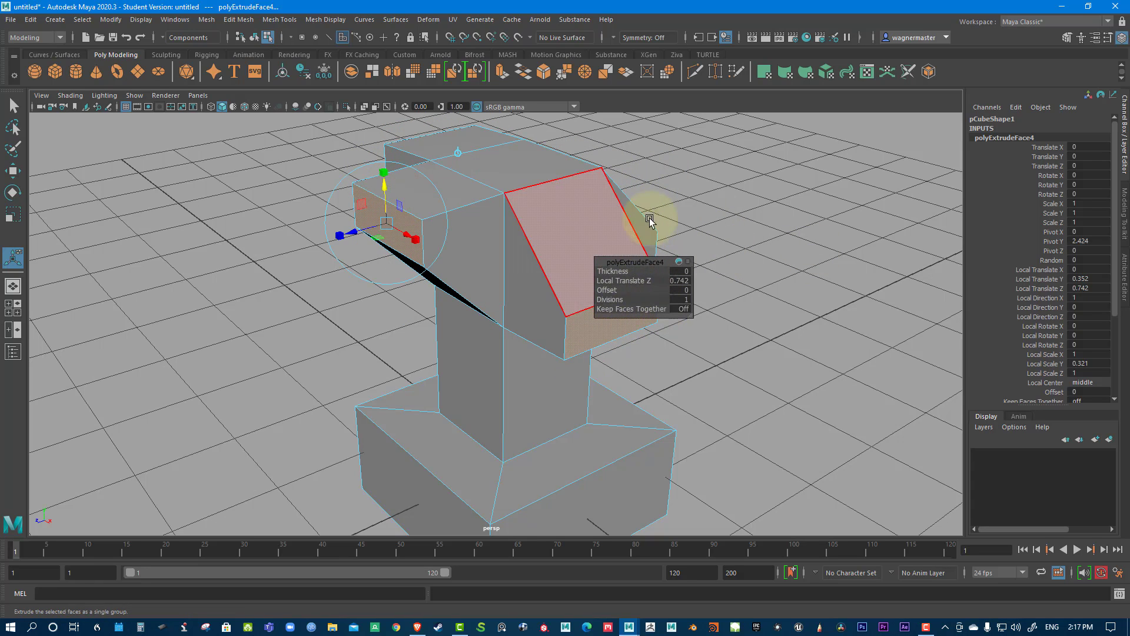
key("ctrl+z")
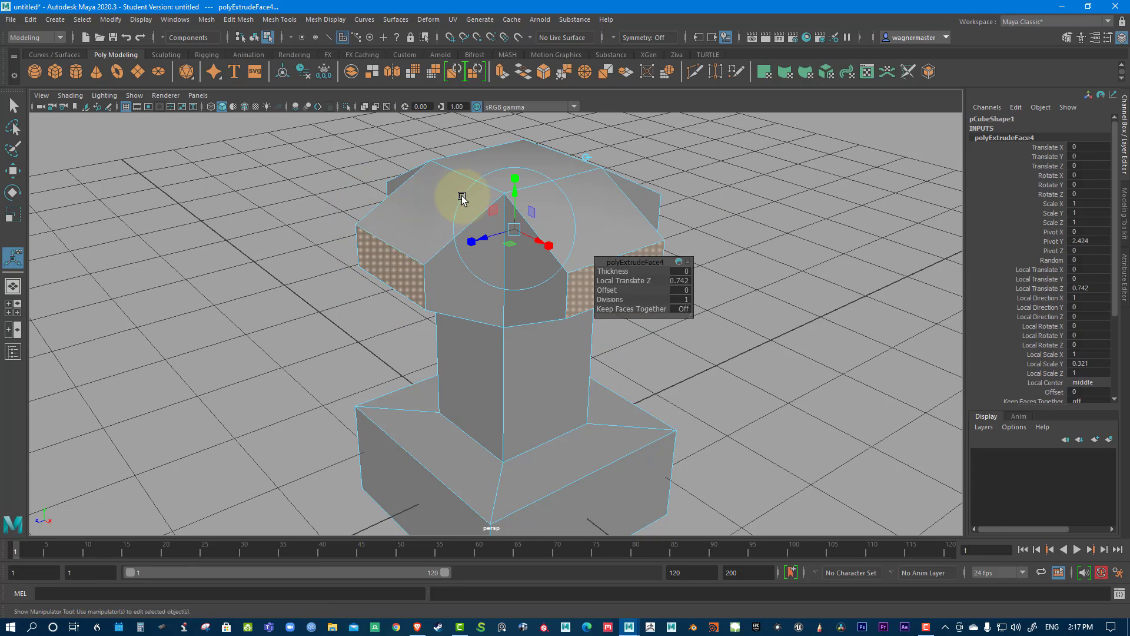
Raise the four extruded faces together by about 0.383 along the world Y axis, and deselect them.
left_click_drag(502, 187, 504, 151)
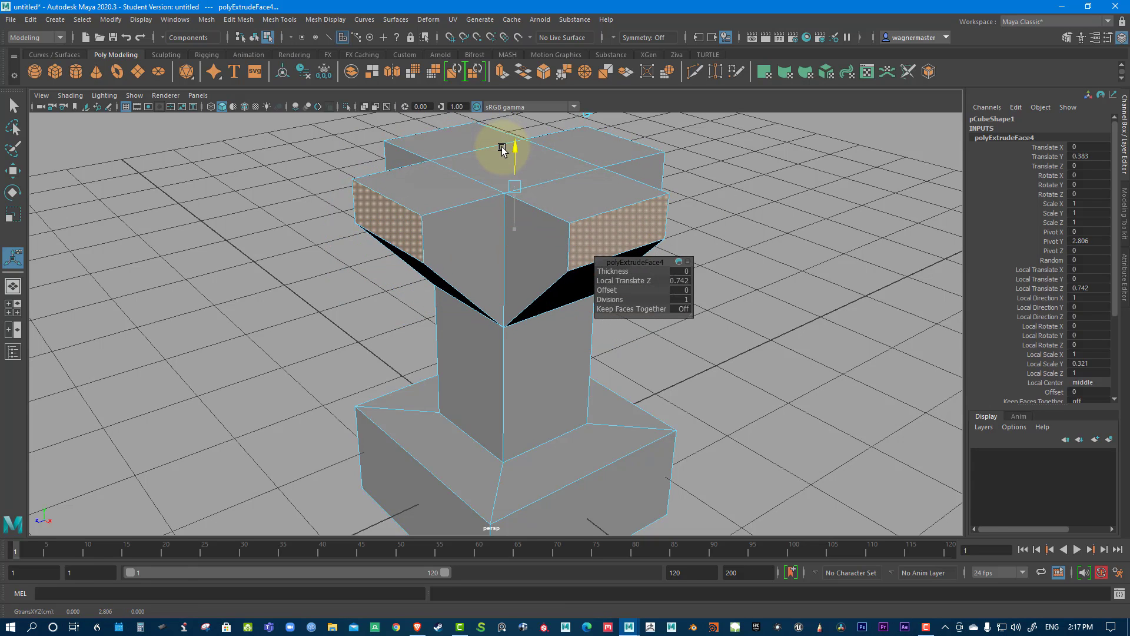
left_click_drag(680, 255, 663, 270, "alt")
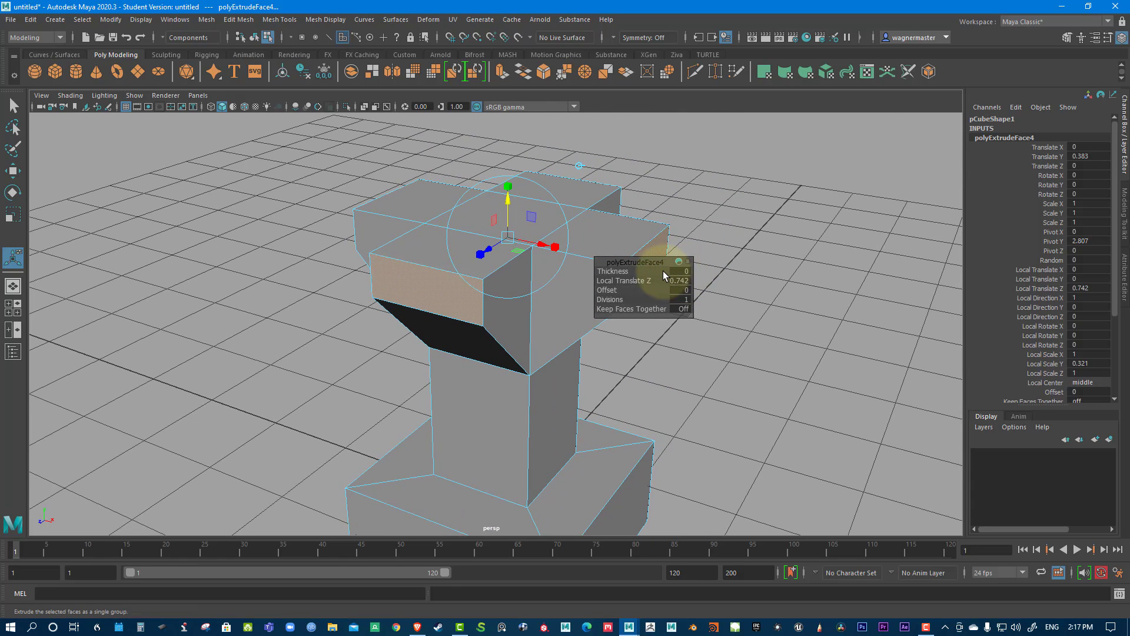
key("w")
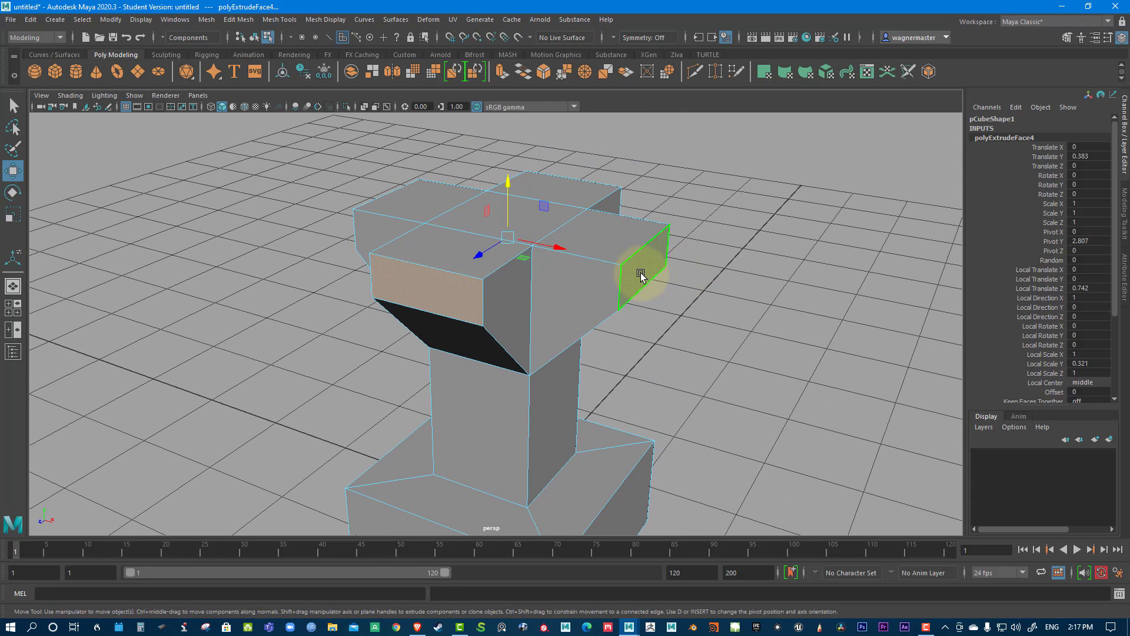
left_click(758, 271)
Inspect the finished shape from the side and return to object mode with the whole model selected.
left_click_drag(815, 391, 624, 395, "alt")
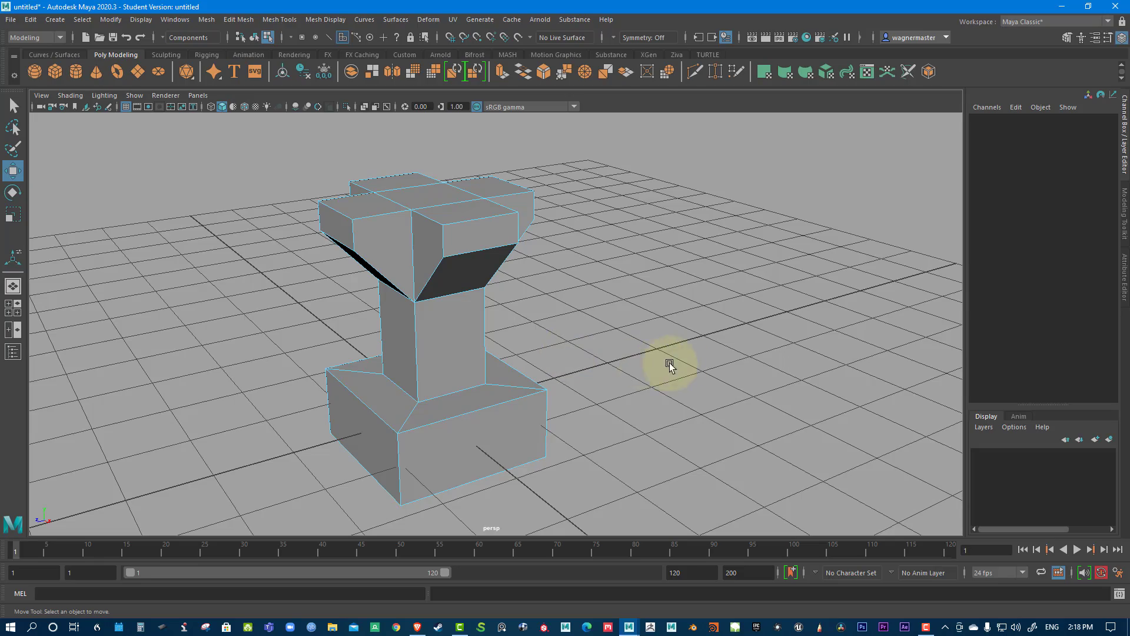
left_click_drag(665, 329, 602, 334, "alt")
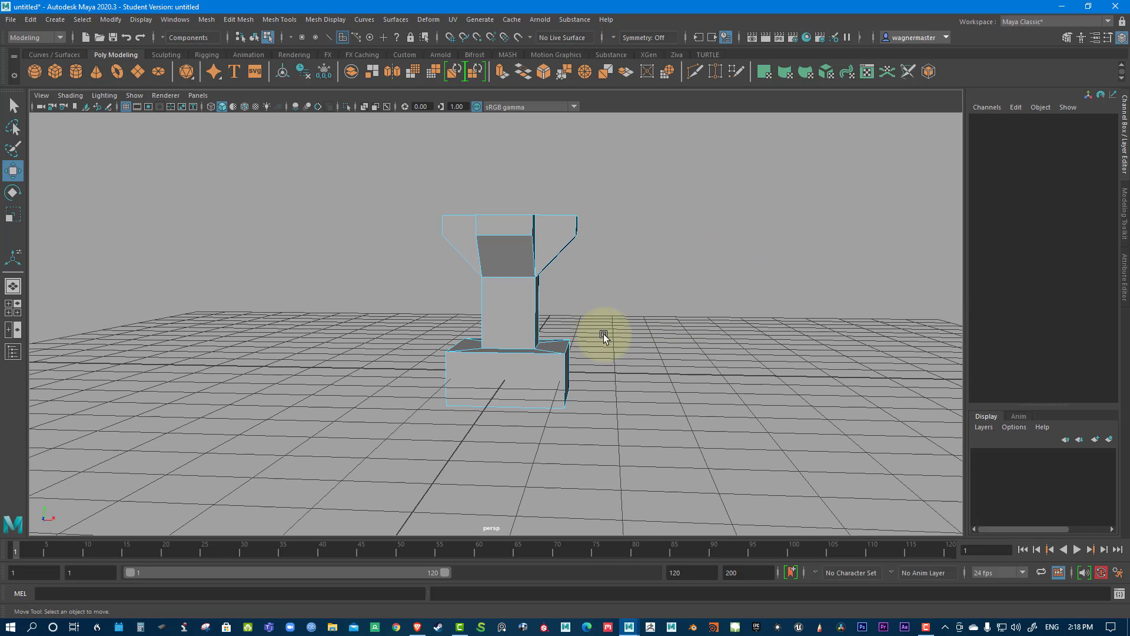
right_click_drag(494, 258, 598, 212)
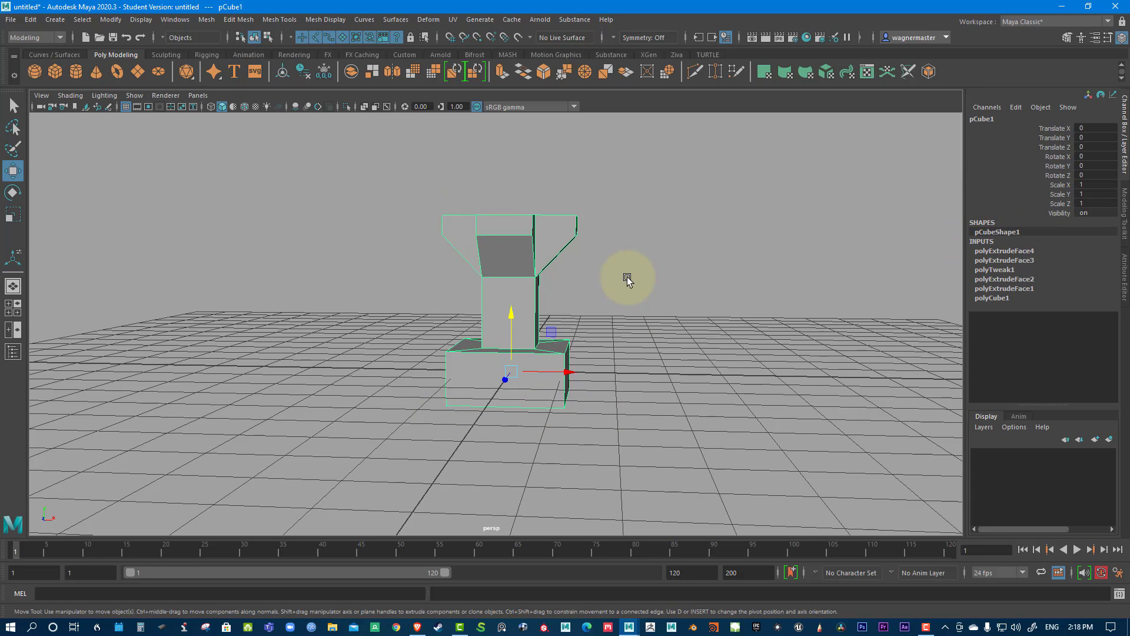
Set the four side faces' extrusion to Translate Y 0.4 and Pivot Y 3 in its construction history.
left_click(1004, 253)
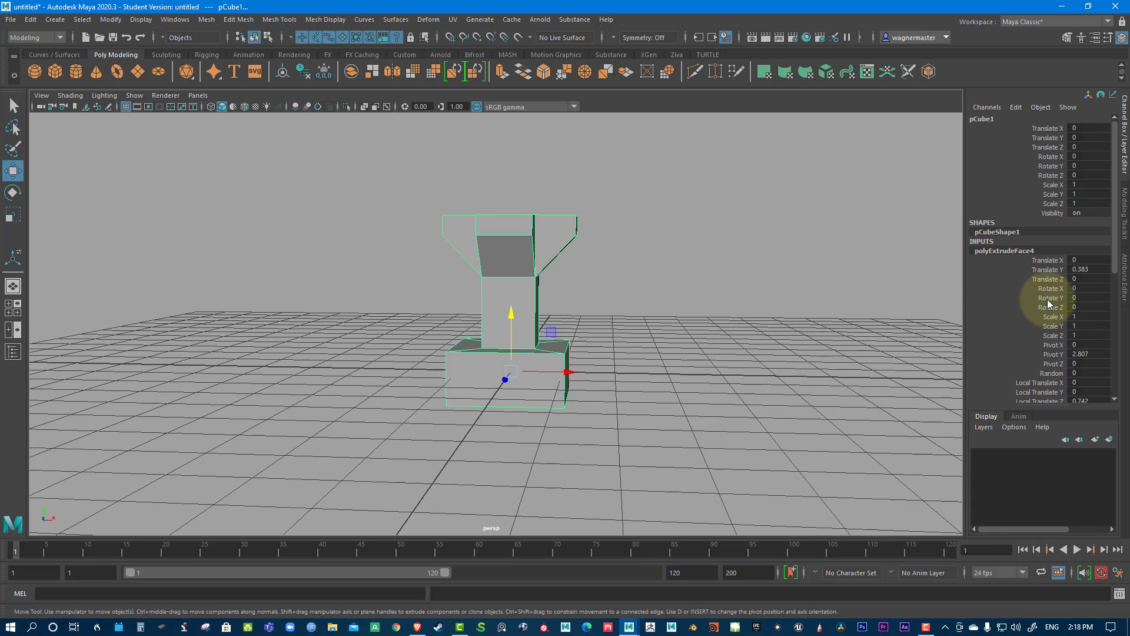
left_click(1054, 269)
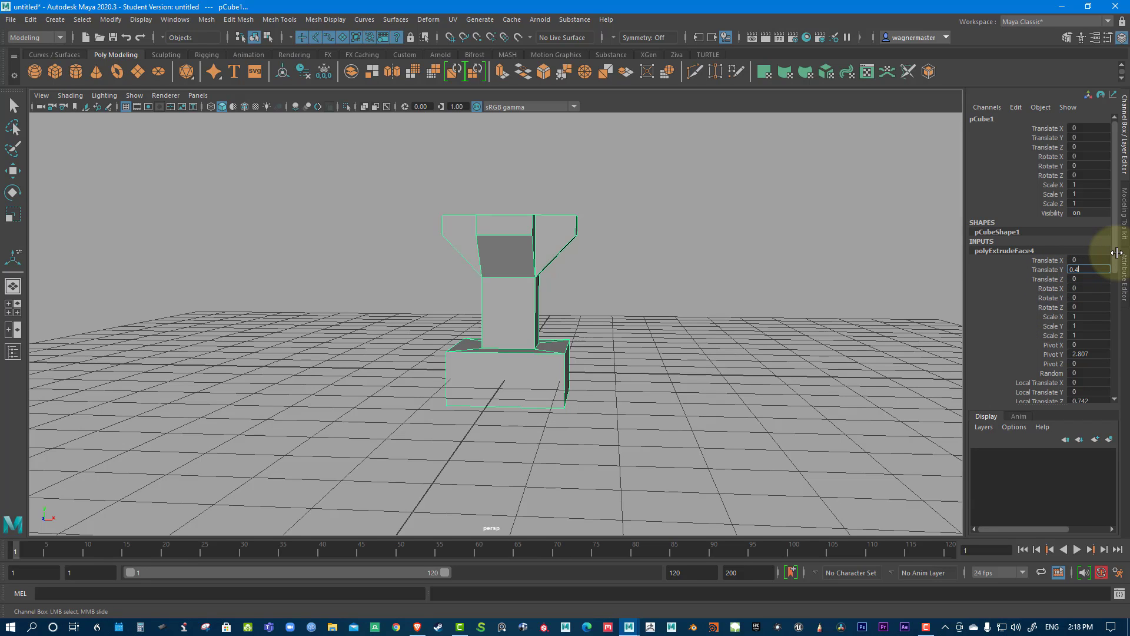
left_click(1088, 354)
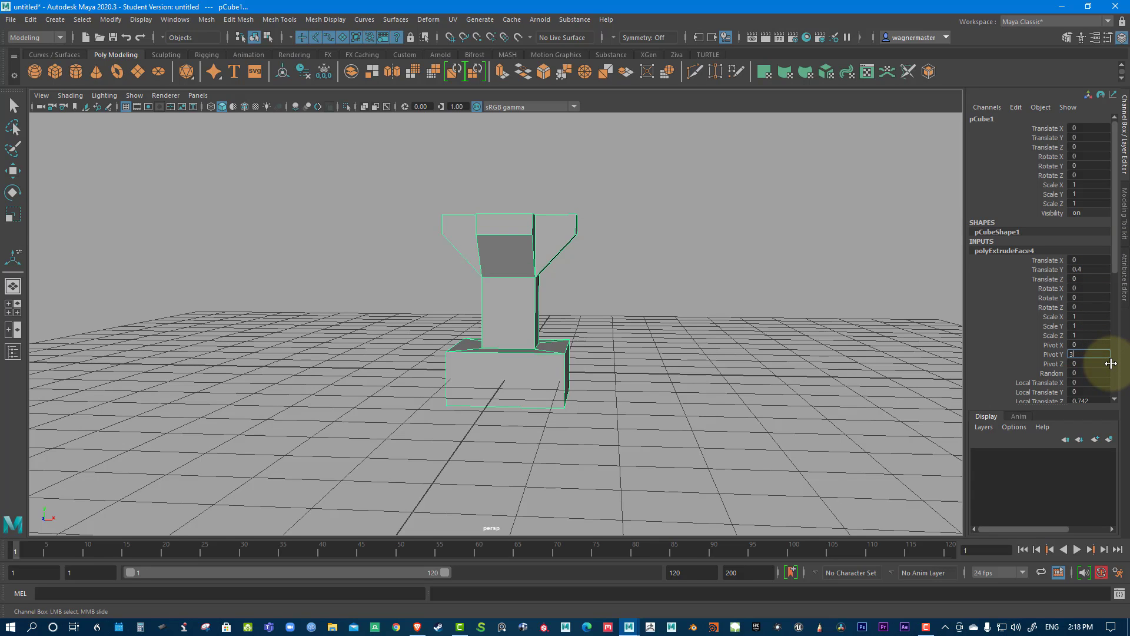
Set the side-face extrusion's Local Translate Z to 0.8 and, after trying 0.2, its Local Scale Y to 0.3.
scroll(1061, 291, "down", 4)
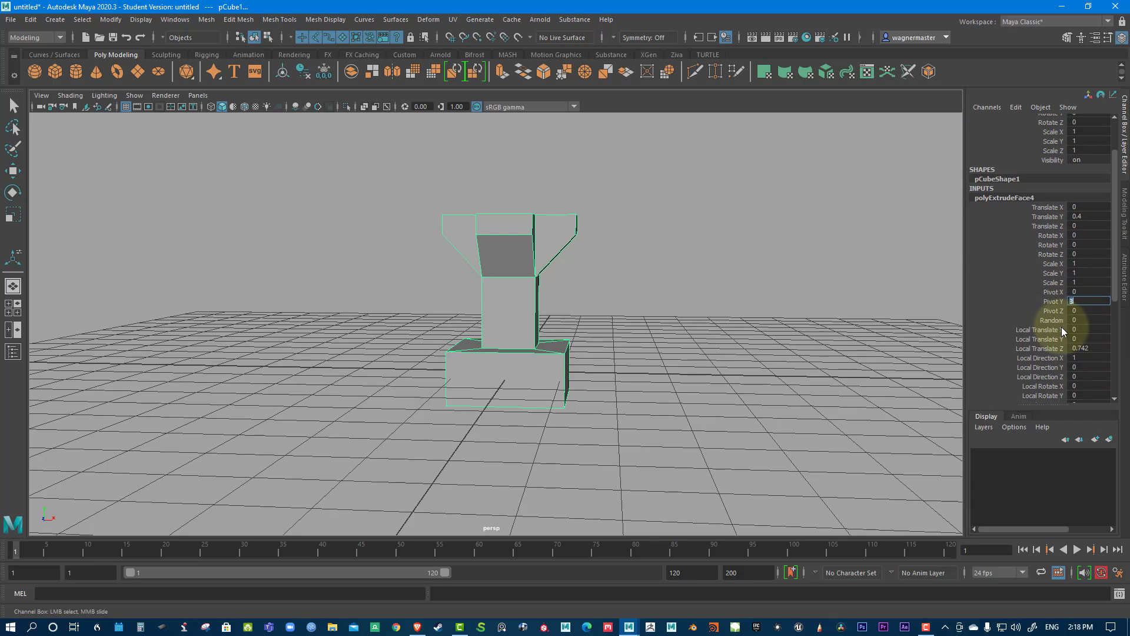
left_click(1094, 295)
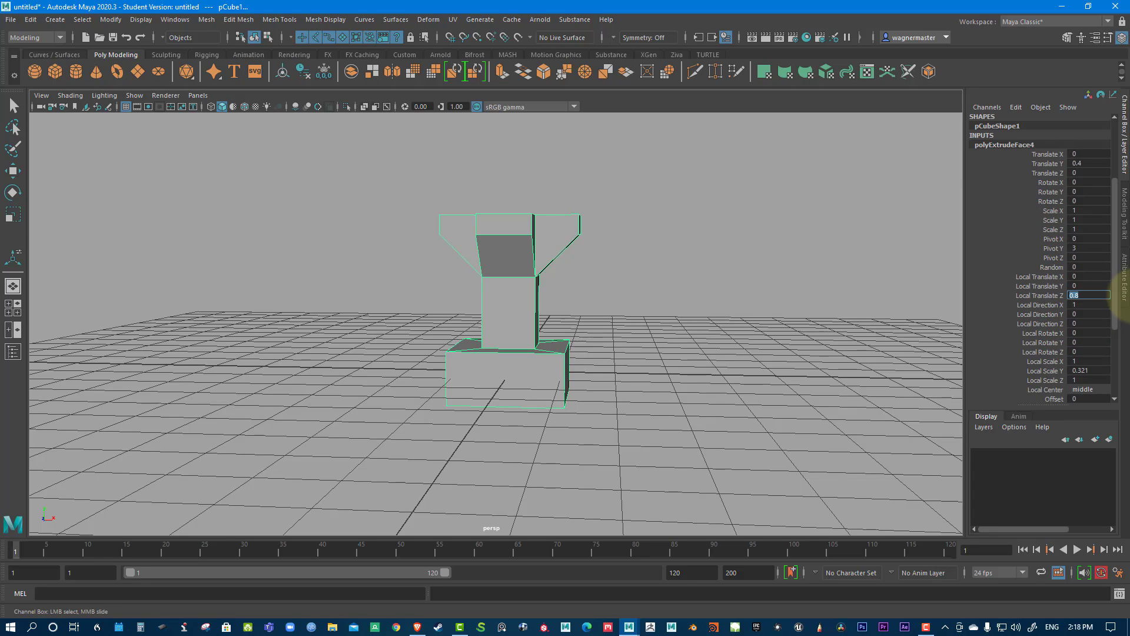
scroll(1089, 336, "down", 1)
left_click(1088, 344)
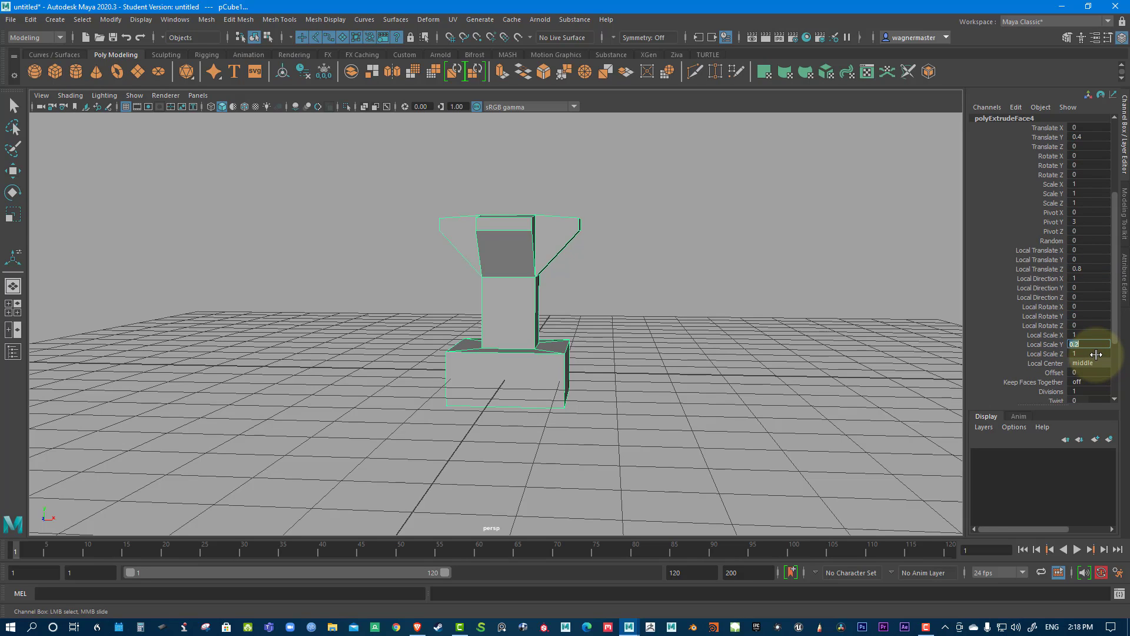
type("0.3")
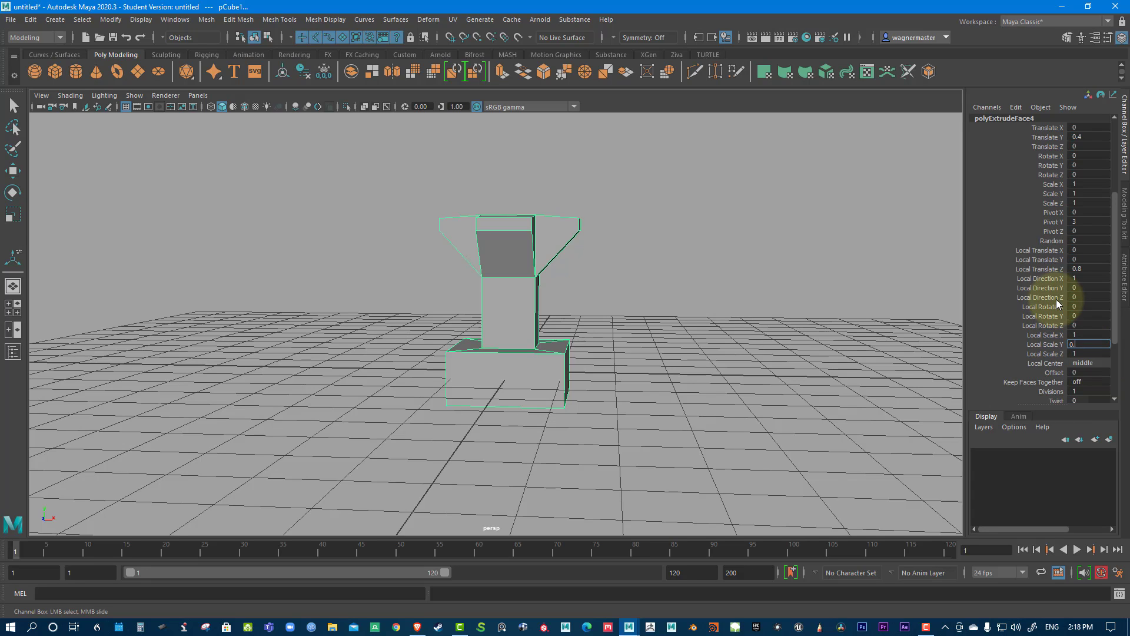
key("Return")
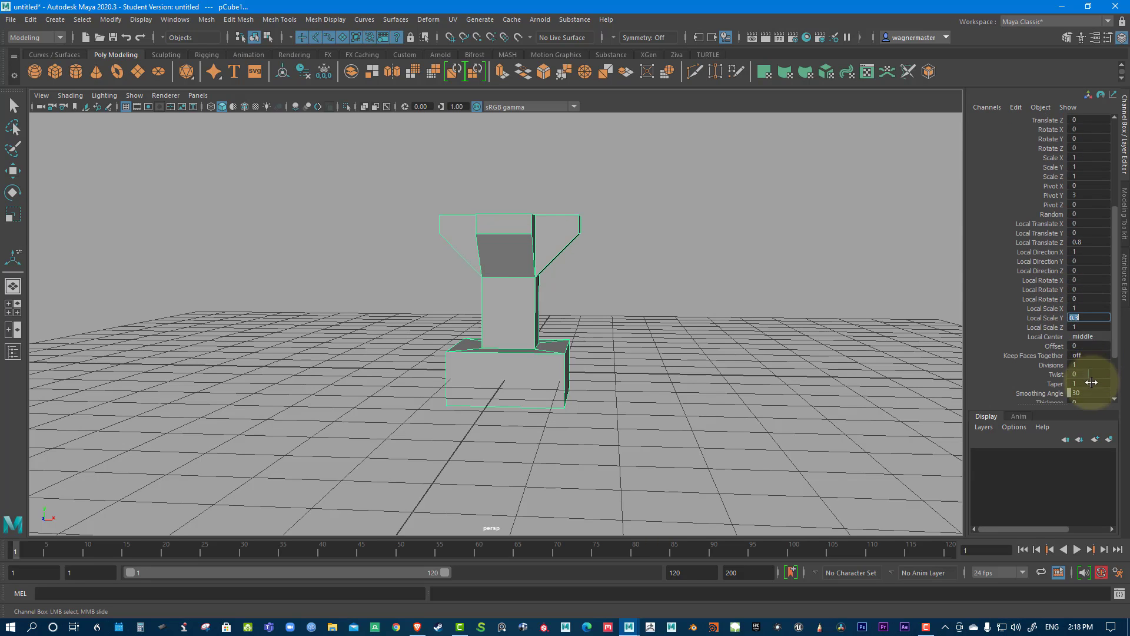
Increase the divisions of the side-face extrusion so that each projecting arm is split into two segments.
scroll(1092, 371, "down", 3)
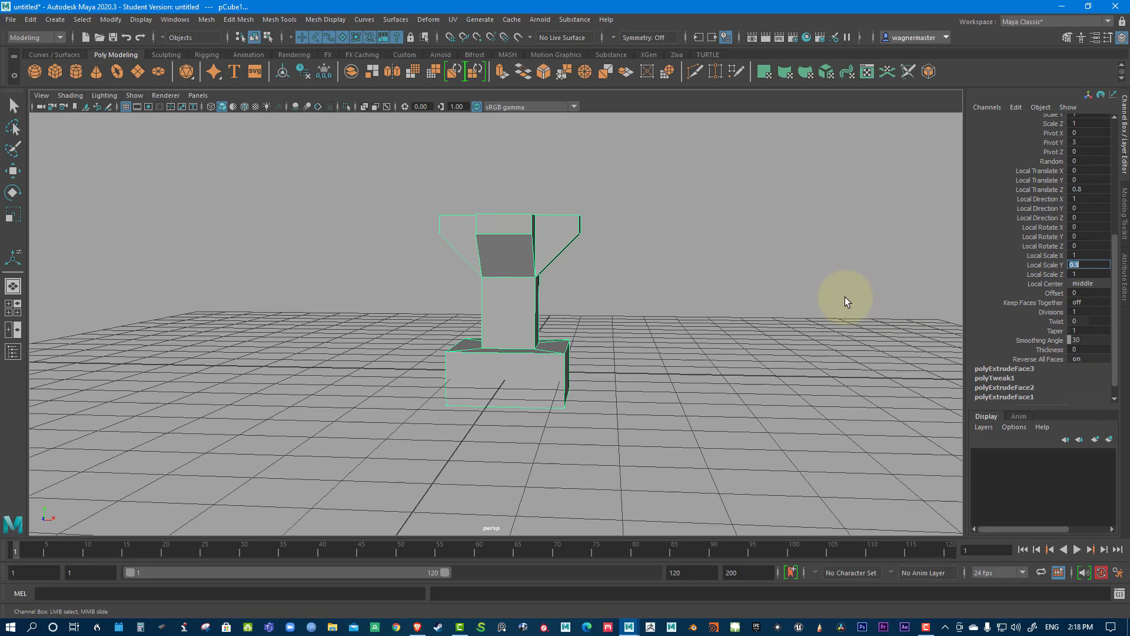
left_click_drag(789, 280, 734, 290, "alt")
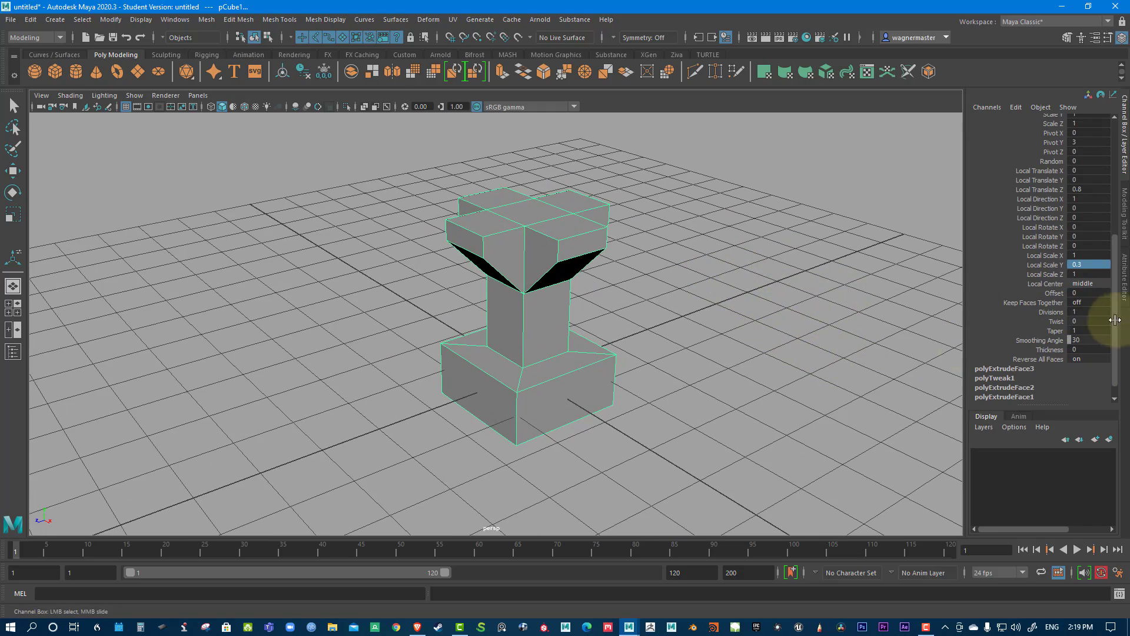
left_click(1052, 312)
left_click_drag(669, 321, 803, 330, "alt")
Open the history settings of polyExtrudeFace3, the upper block's extrusion, and try varying its divisions.
left_click(1007, 370)
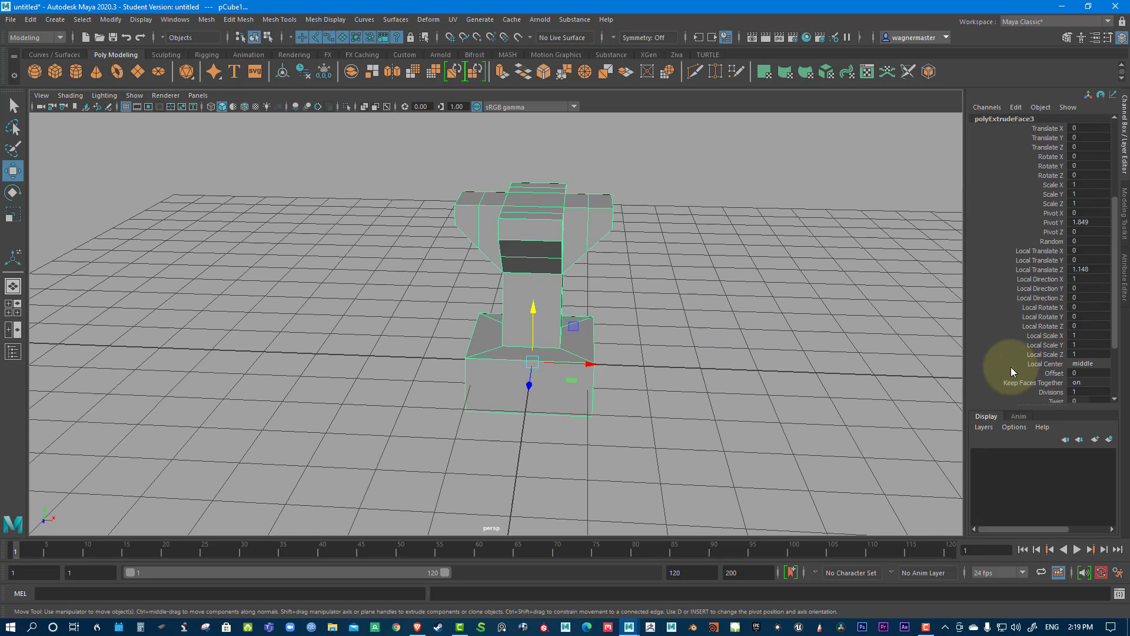
scroll(1075, 285, "down", 3)
scroll(1075, 286, "down", 2)
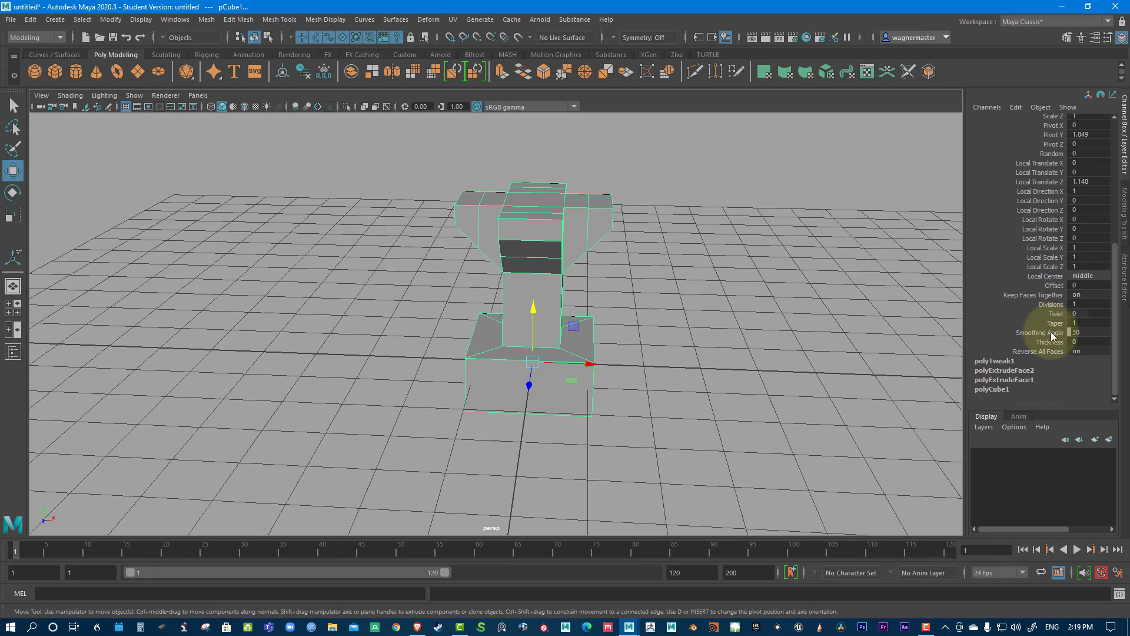
left_click(1054, 304)
middle_click_drag(799, 308, 871, 316)
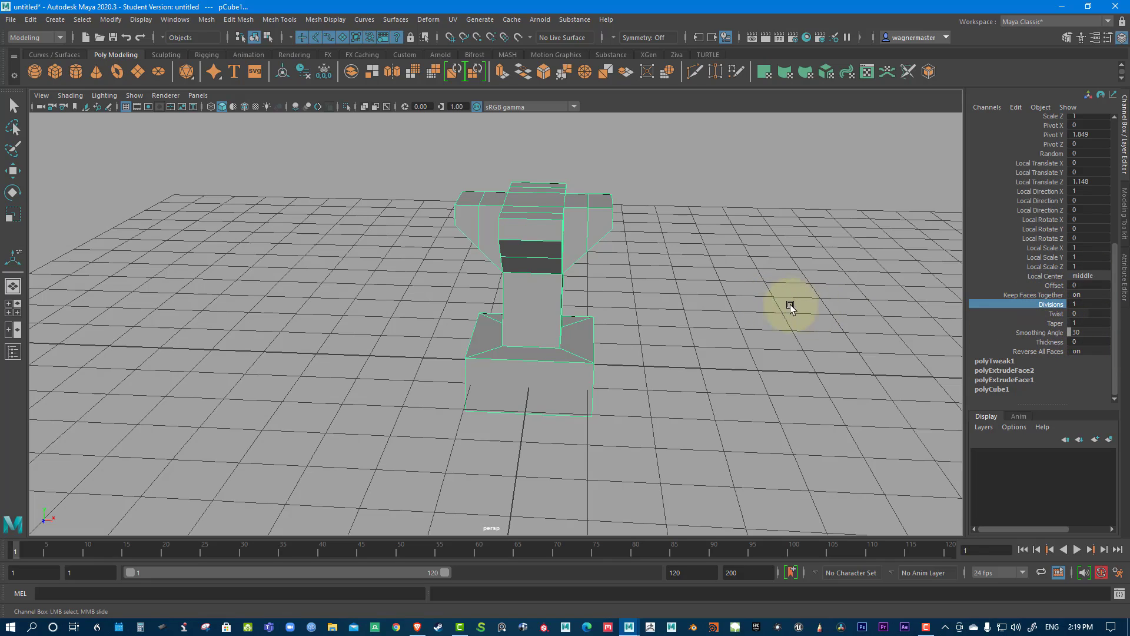
left_click_drag(790, 306, 748, 339, "alt")
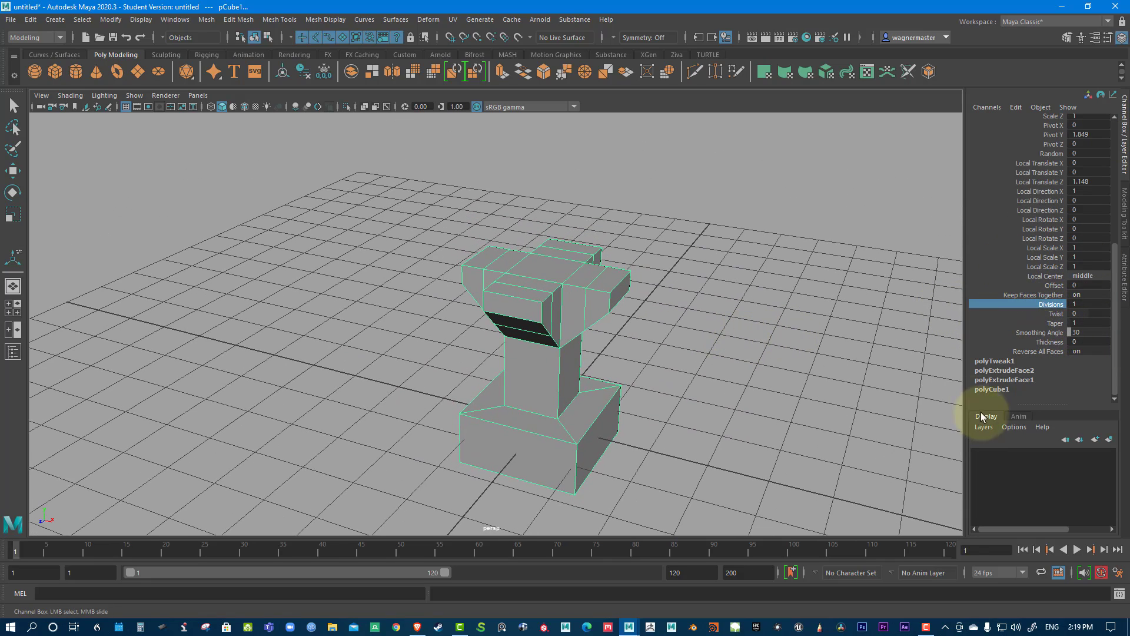
Try a Local Translate Z of 2 on the upper block's extrusion, settle on 1.1, and set its Pivot Y to 2.
double_click(1085, 181)
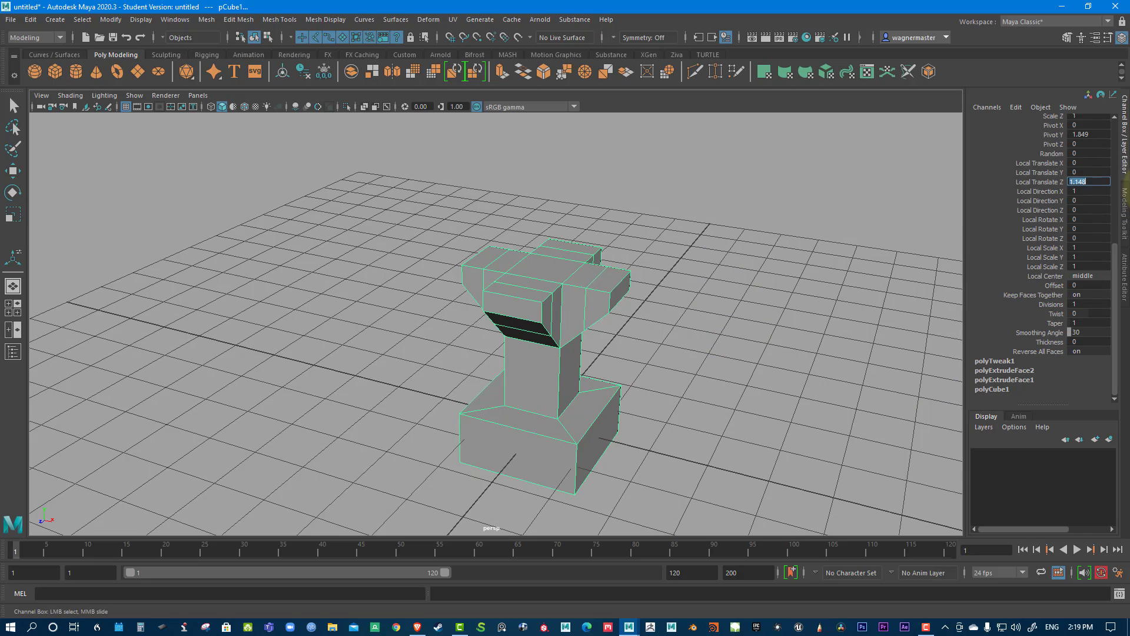
type("2")
key("Return")
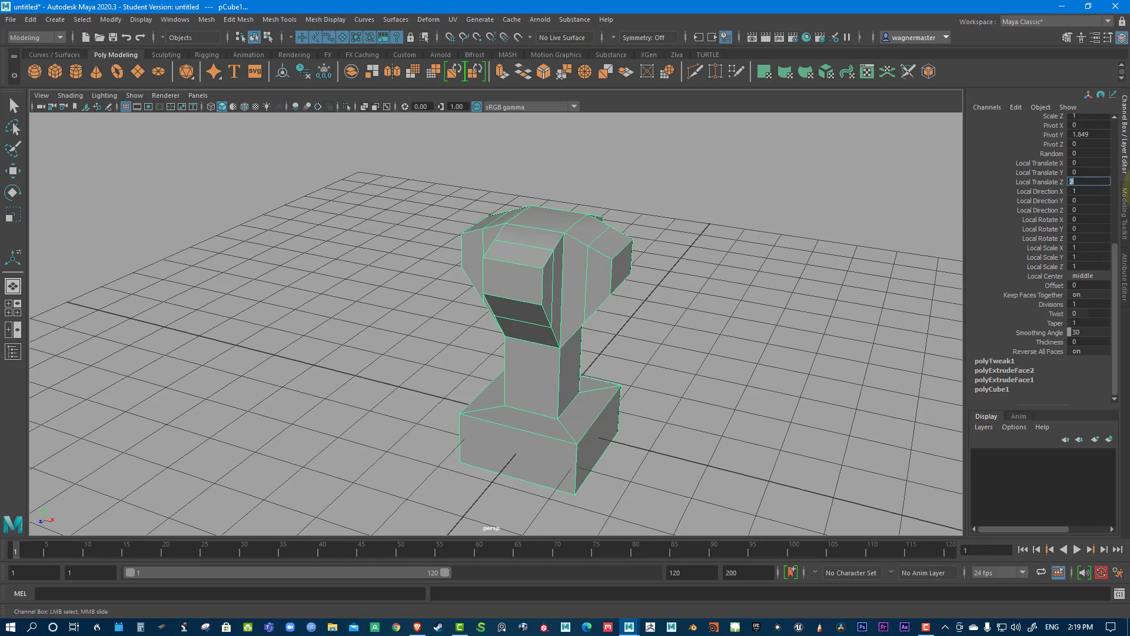
type("1.1")
key("Return")
double_click(1087, 135)
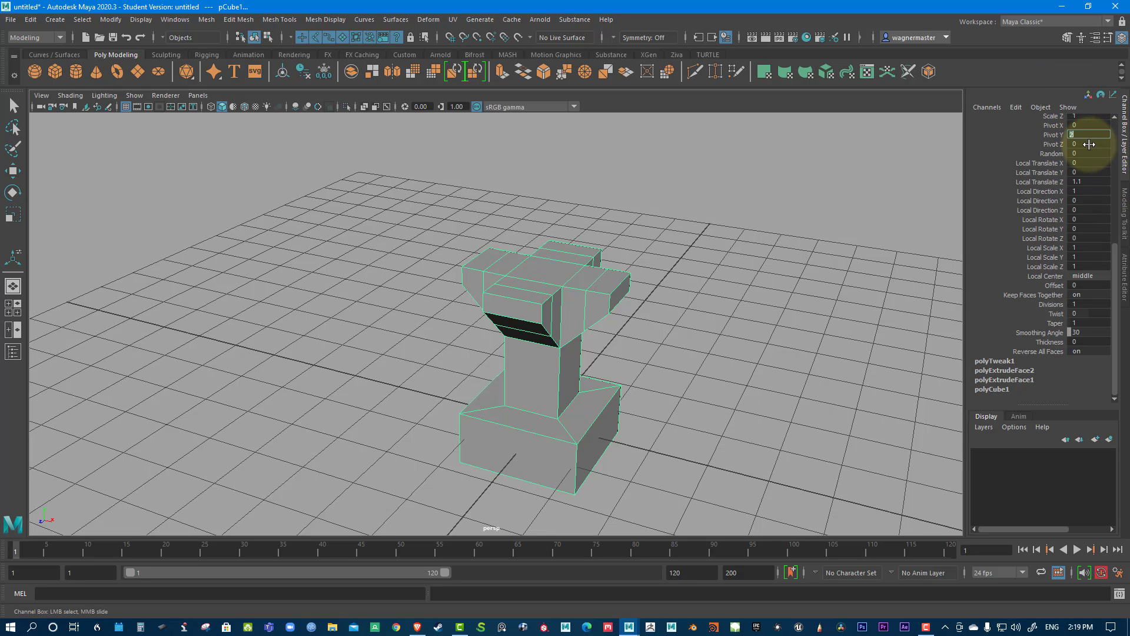
Deselect the column, examine its shape from several angles, and select it again.
left_click_drag(791, 277, 678, 261, "alt")
left_click(686, 284)
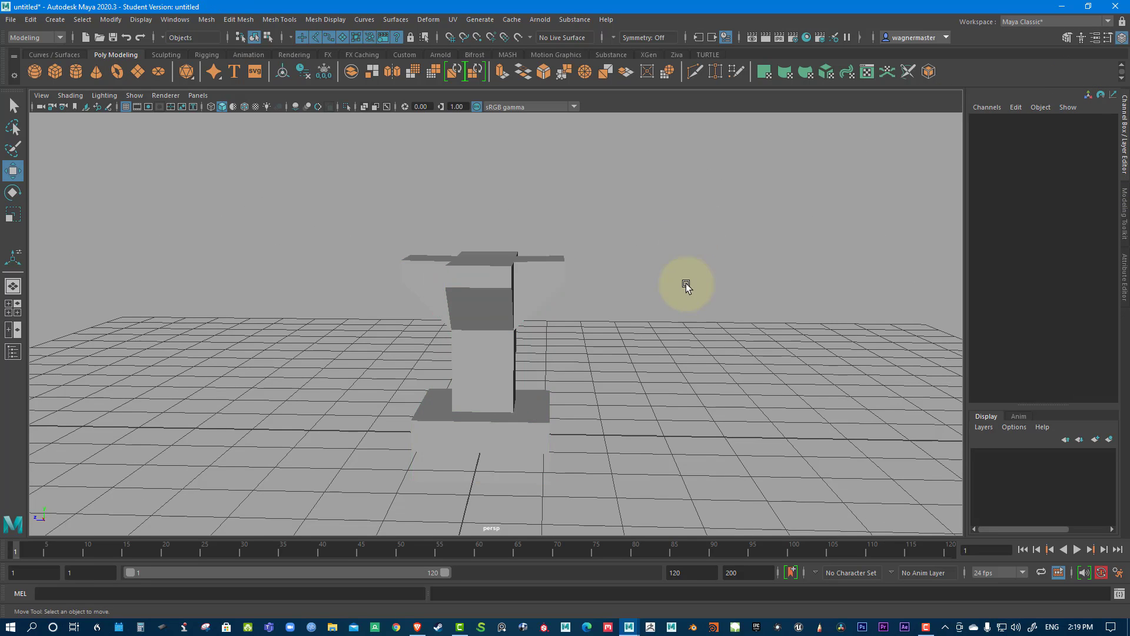
left_click_drag(681, 313, 735, 315, "alt")
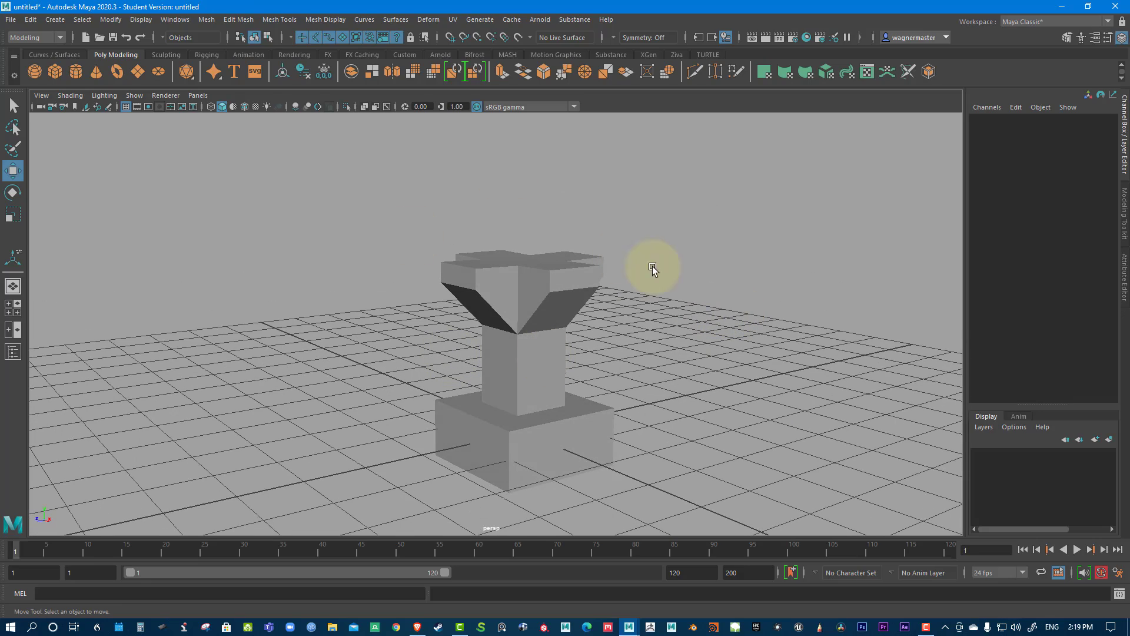
left_click_drag(445, 304, 681, 352, "alt")
left_click(484, 369)
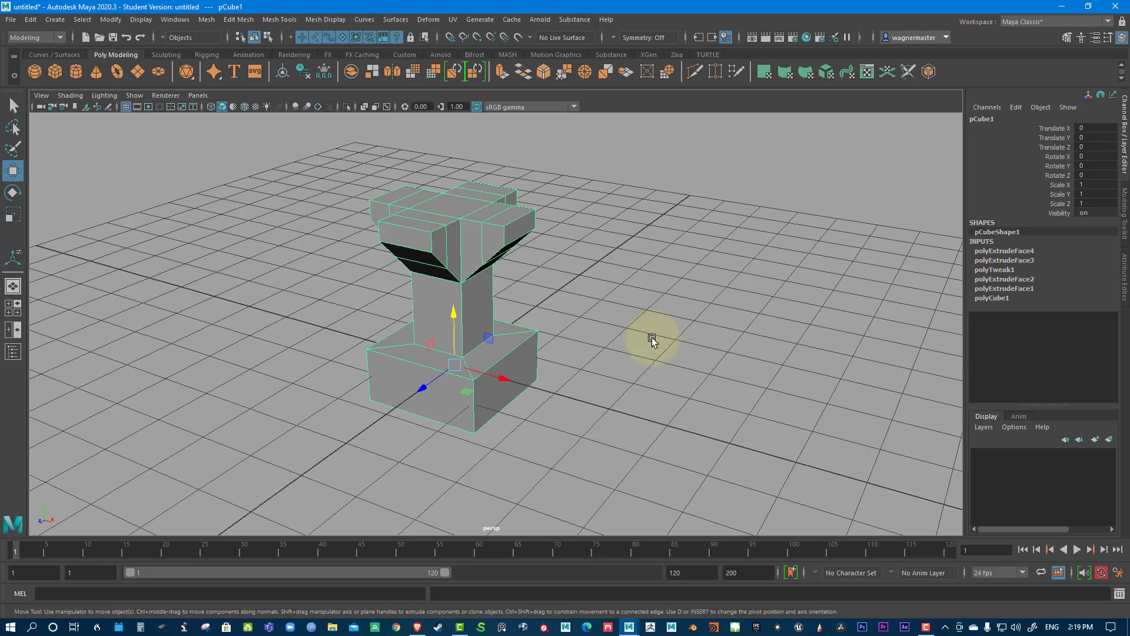
Switch the column to face selection and select the central face on its top.
left_click_drag(651, 361, 600, 298, "alt")
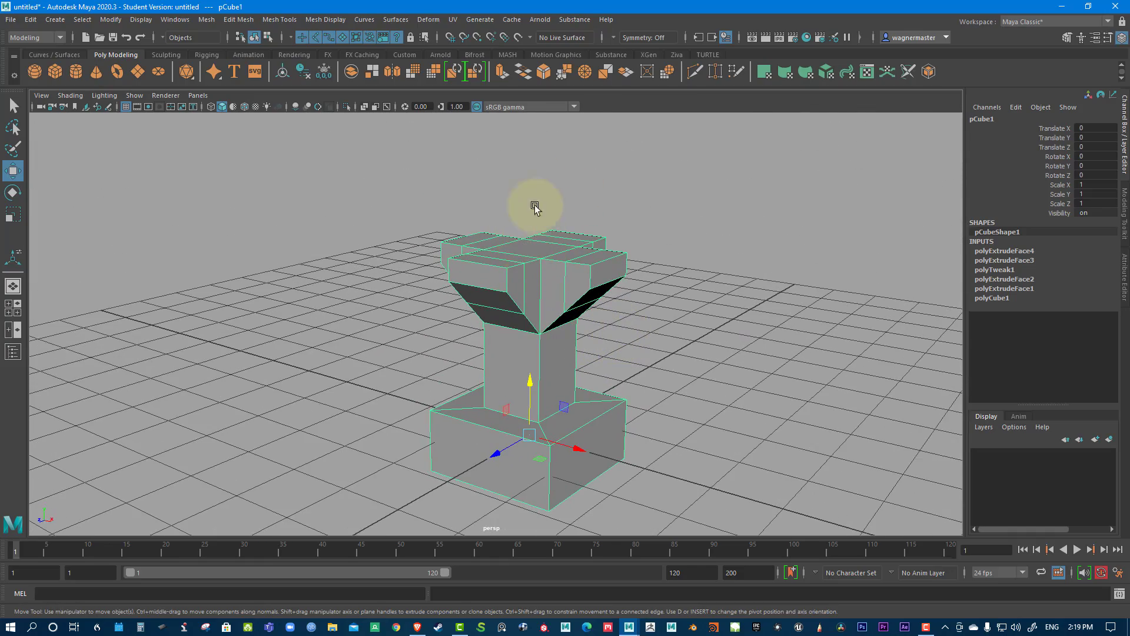
middle_click_drag(769, 225, 759, 298, "alt")
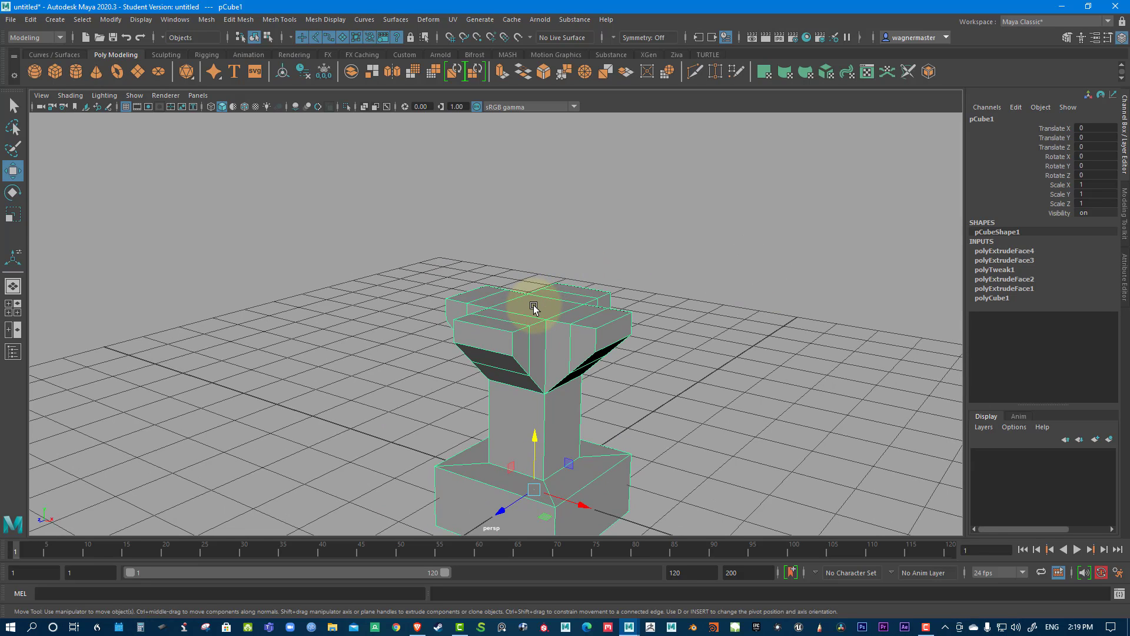
right_click(537, 301)
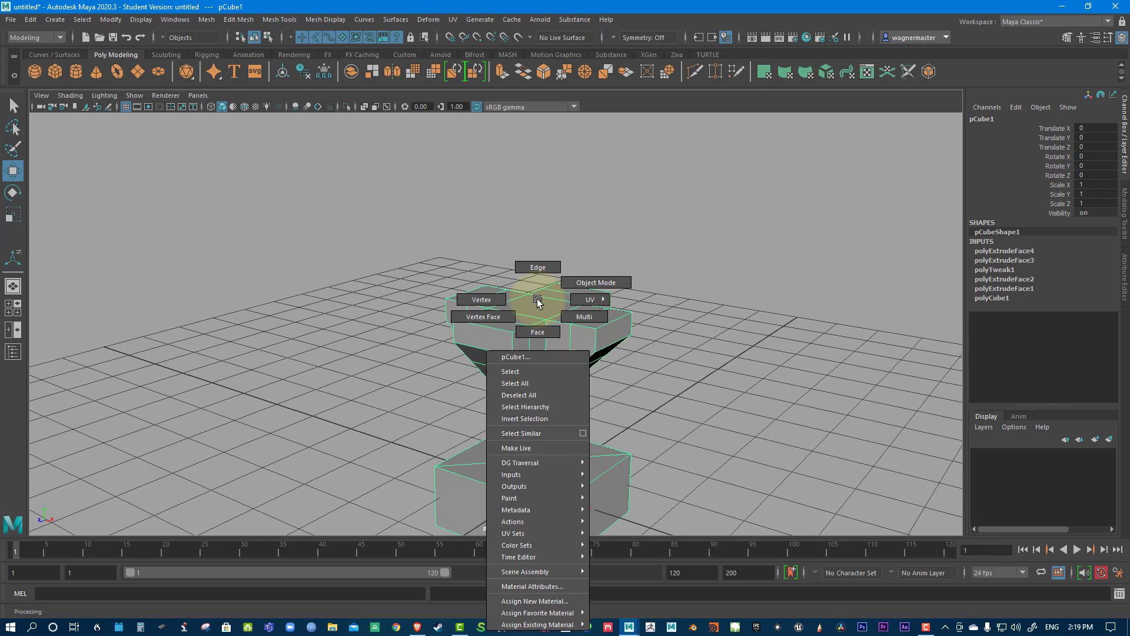
left_click(537, 331)
left_click(538, 303)
left_click_drag(636, 356, 677, 355, "alt")
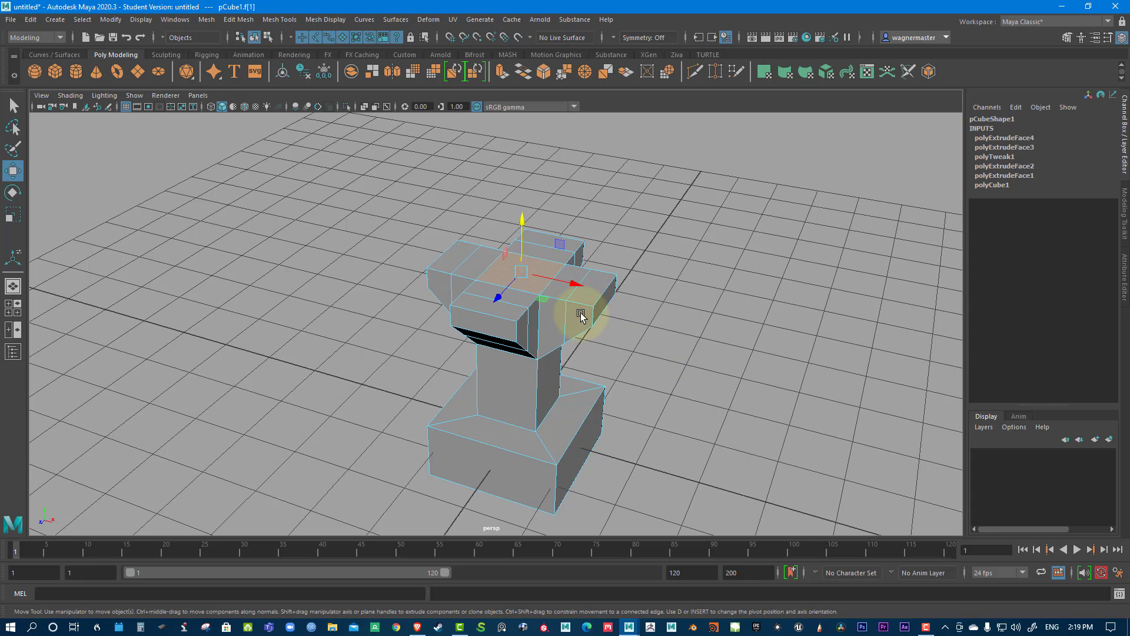
left_click_drag(608, 386, 619, 390, "alt")
right_click_drag(619, 391, 714, 296, "alt")
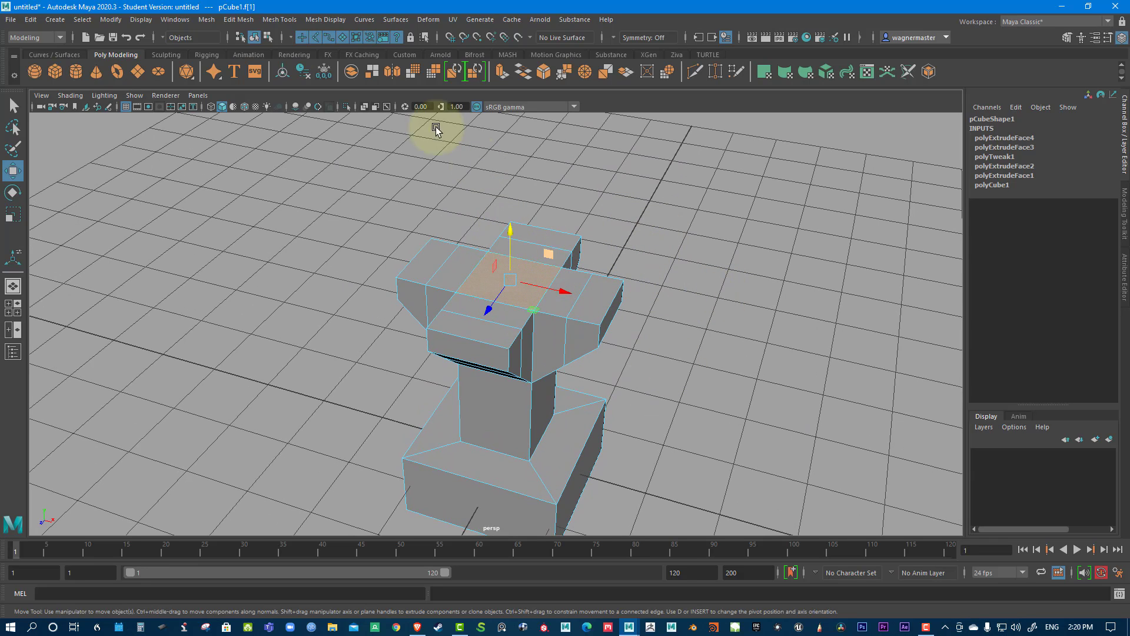
Bring up the Extrude Face options, try the None and Selected curve settings, and set Curve to Generated.
left_click(238, 19)
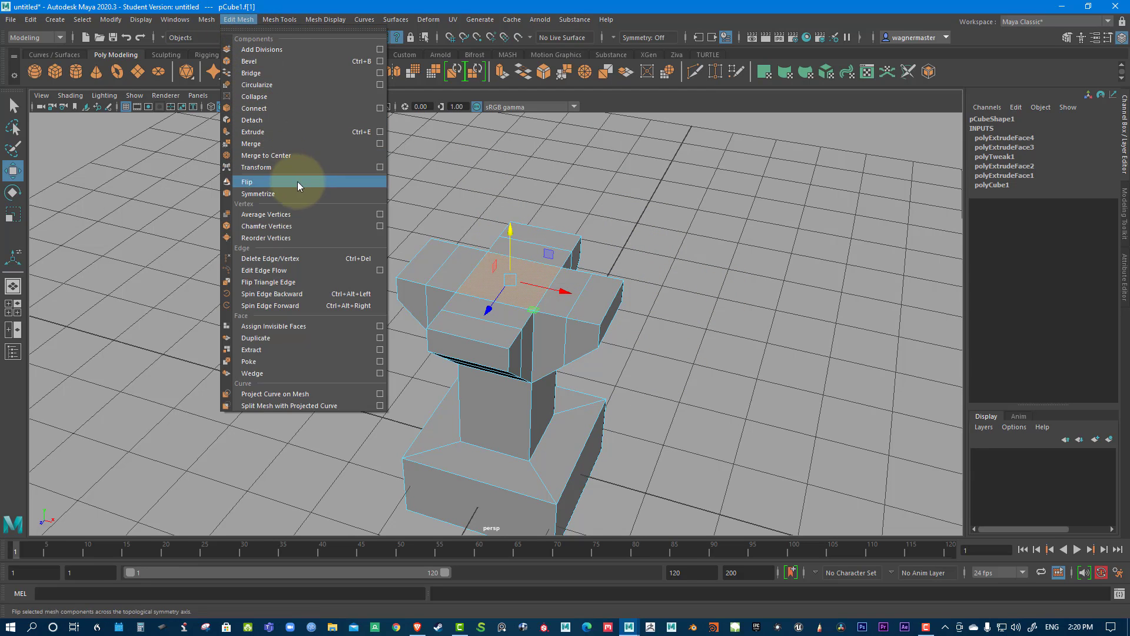
left_click(380, 132)
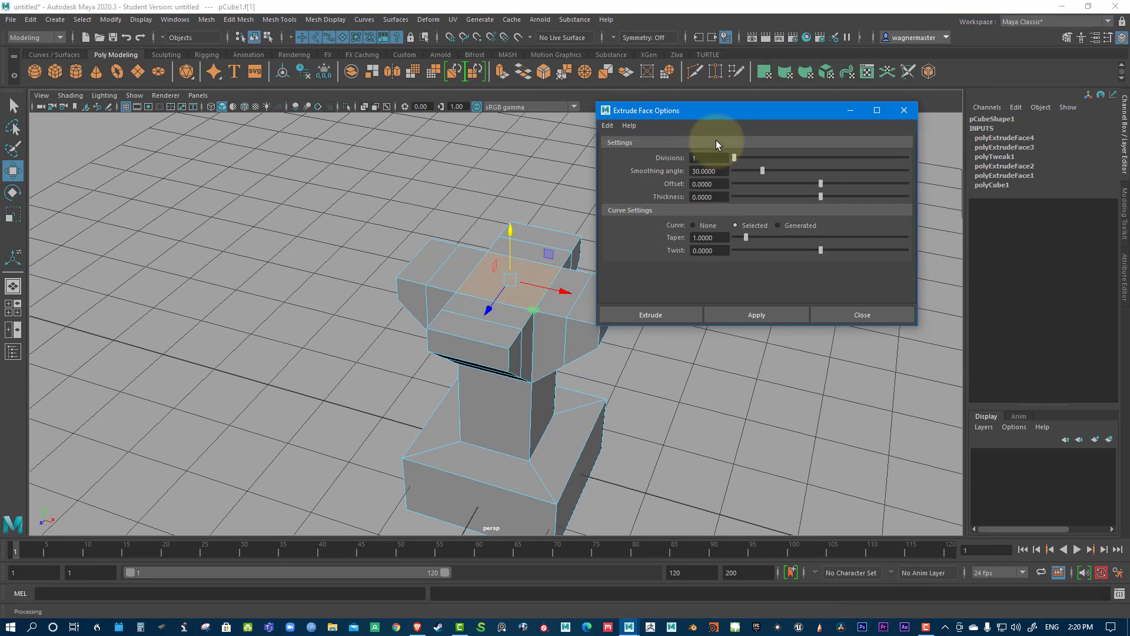
left_click_drag(670, 114, 716, 115)
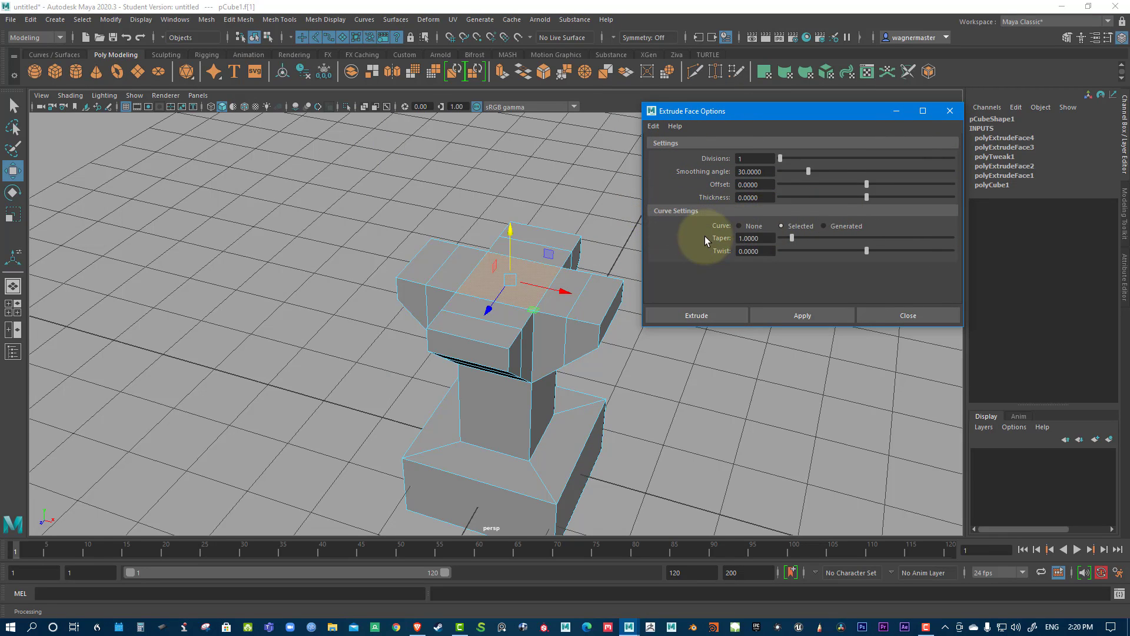
left_click(740, 227)
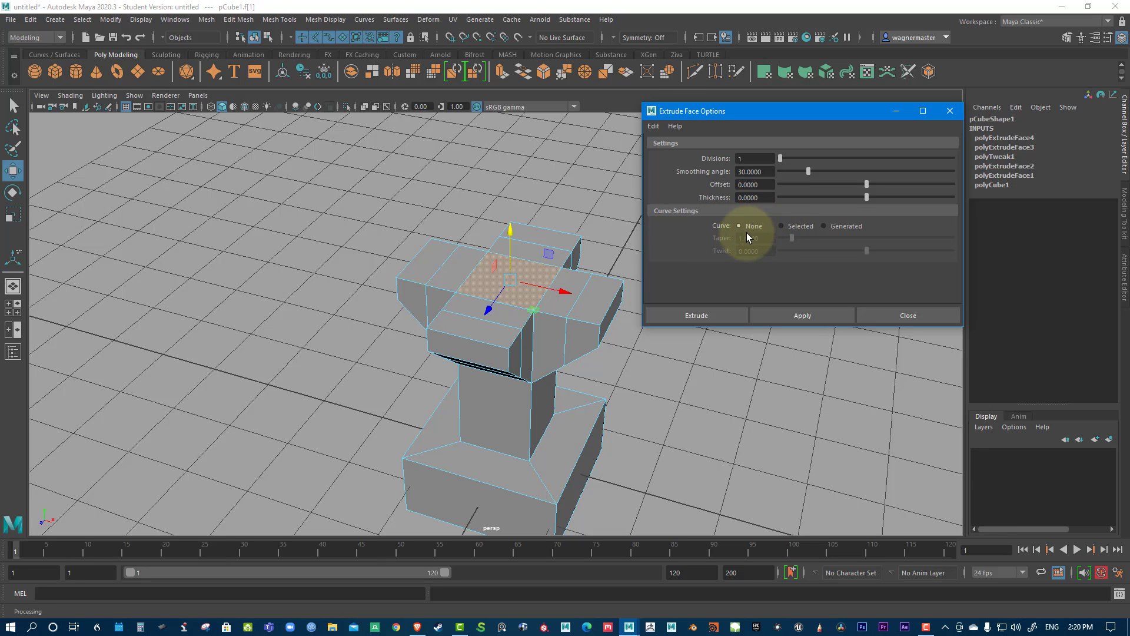
left_click(782, 226)
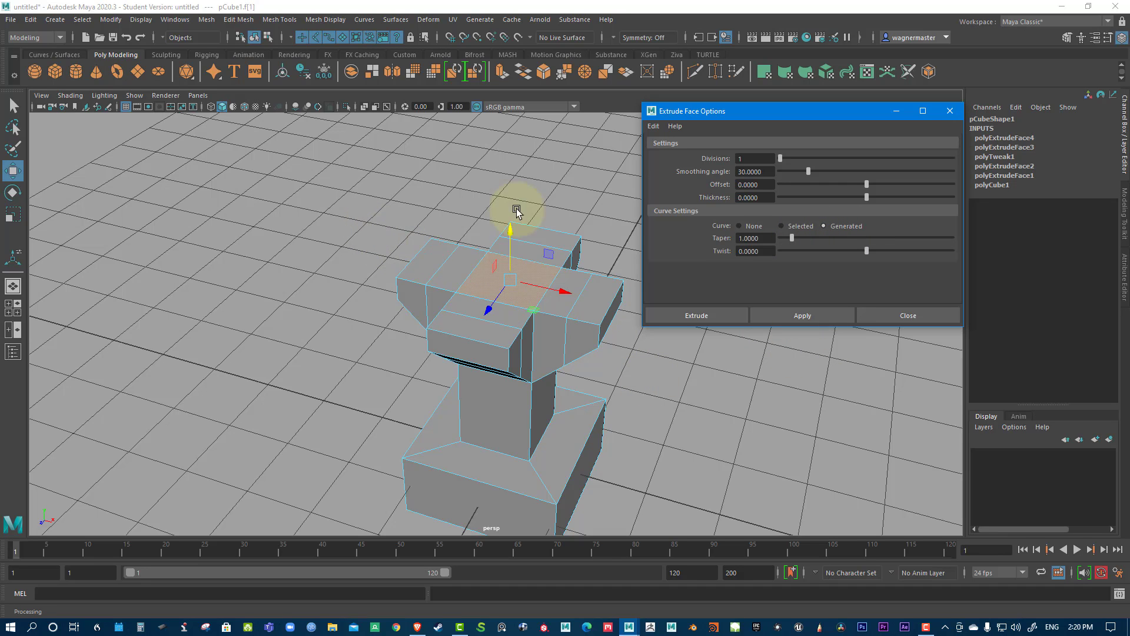
Set the extrusion's divisions to 10 and extrude the selected top face upward along the generated curve.
left_click_drag(219, 330, 295, 283, "alt")
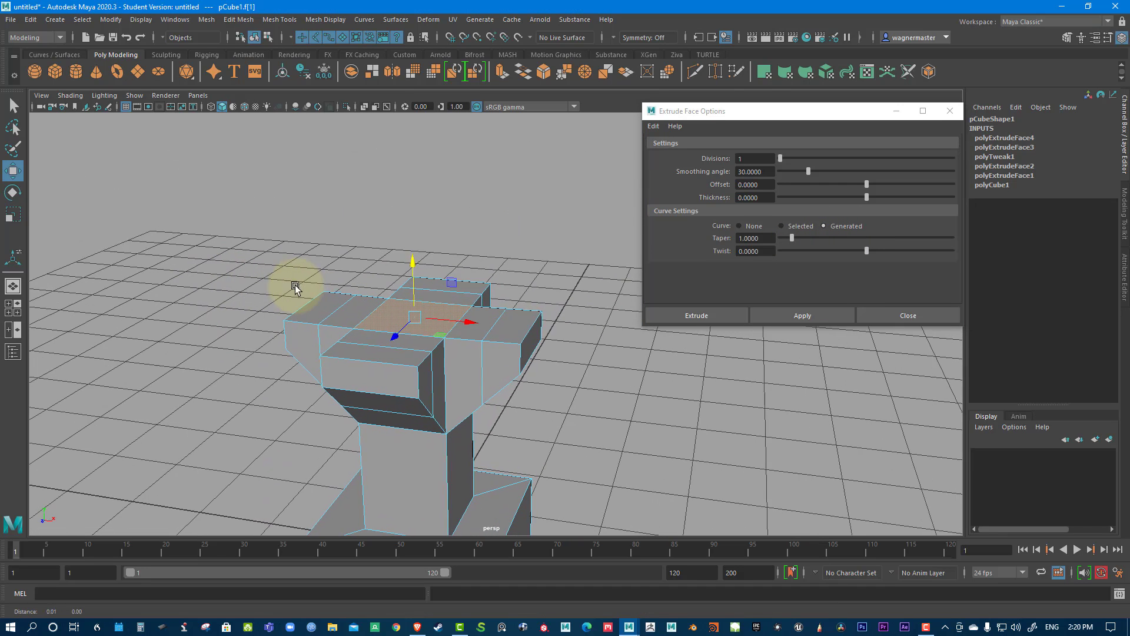
left_click(757, 158)
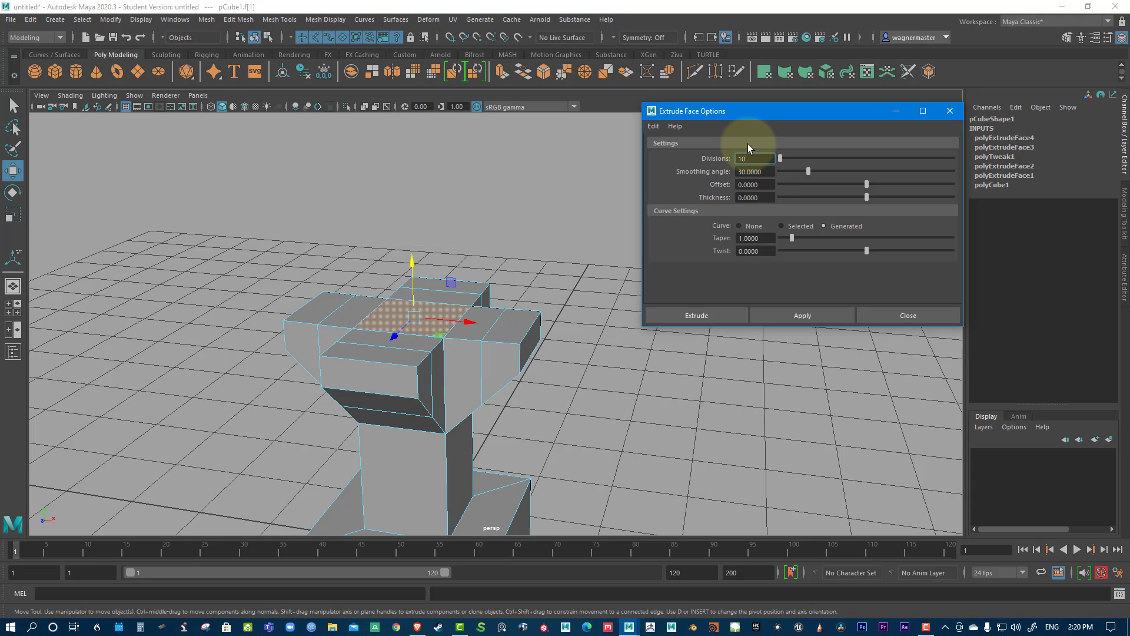
left_click(813, 317)
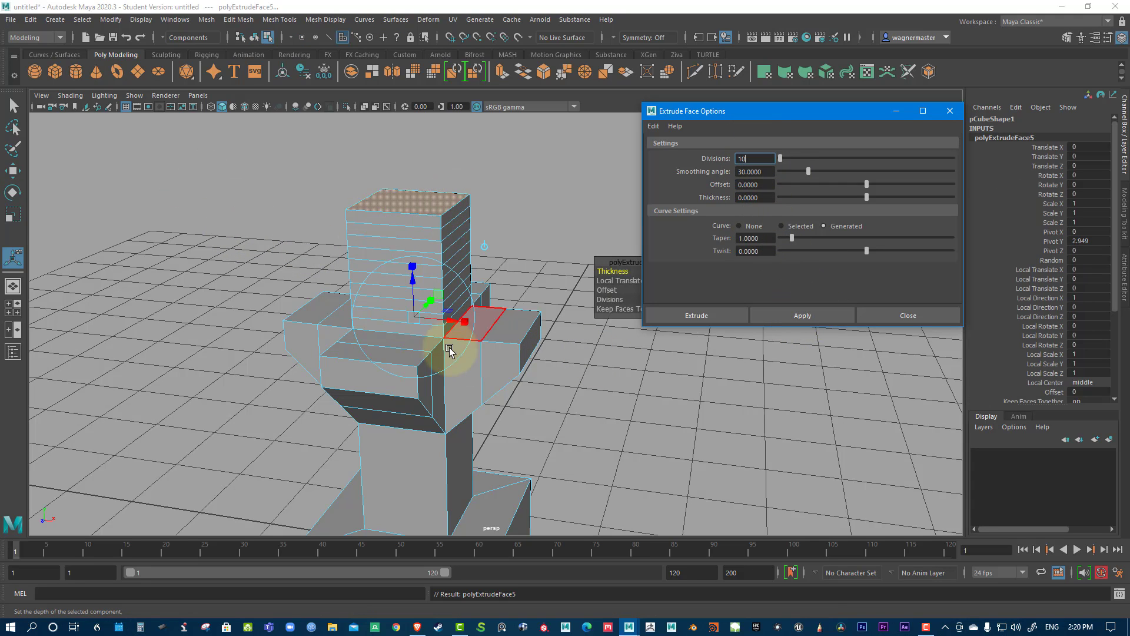
Finish the top-face extrusion and return the column to object mode.
mouse_move(534, 210)
left_mouse_down("alt")
mouse_move(494, 202)
mouse_move(538, 213)
mouse_move(515, 213)
left_mouse_up("alt")
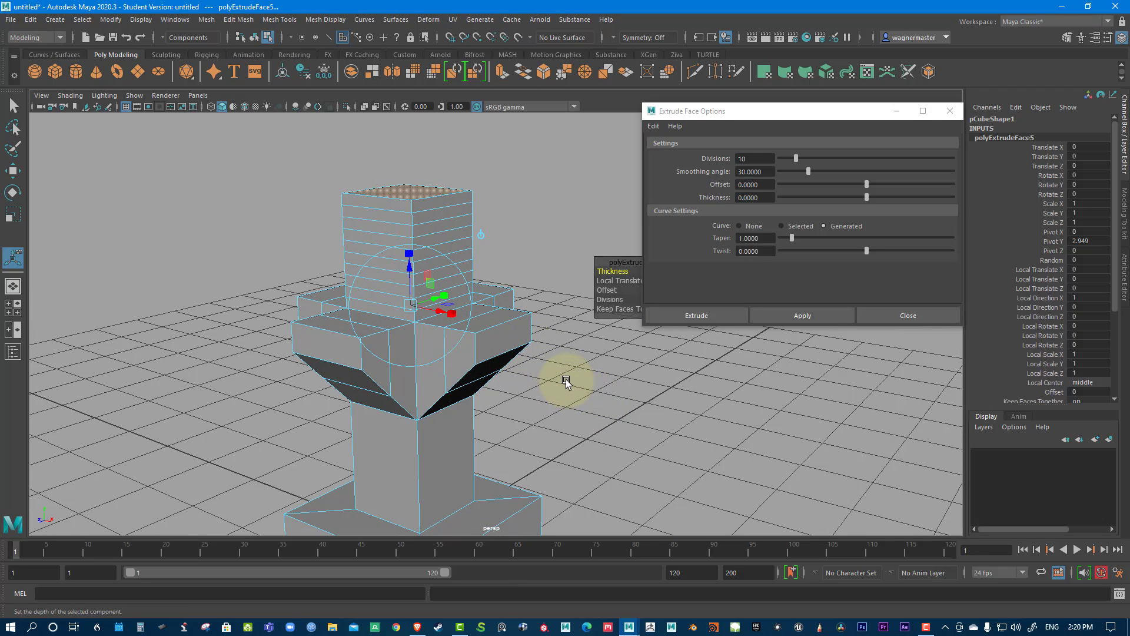
left_click(567, 380)
right_click(411, 255)
left_click(467, 237)
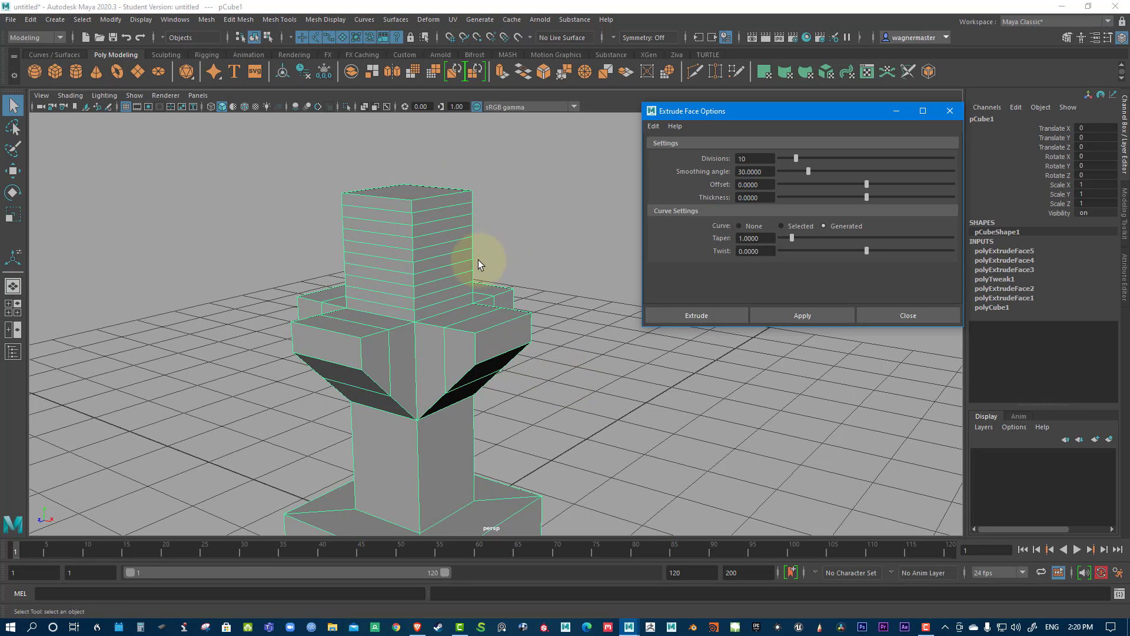
Display the scene in wireframe and select the generated curve running up inside the extruded tower.
right_click(430, 256)
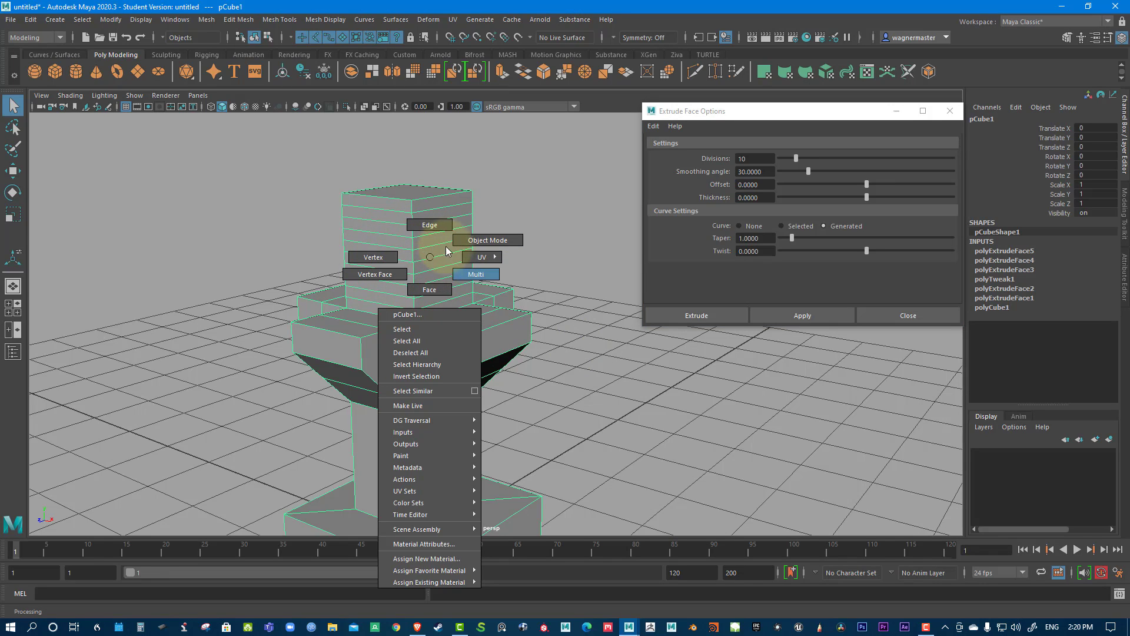
left_click(431, 259)
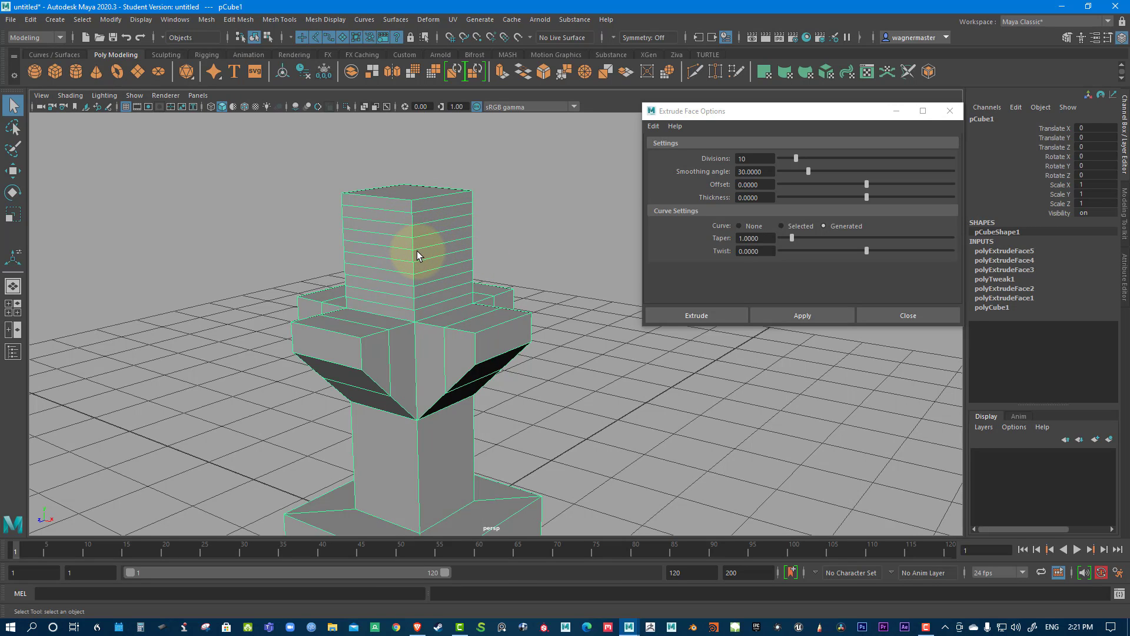
key("4")
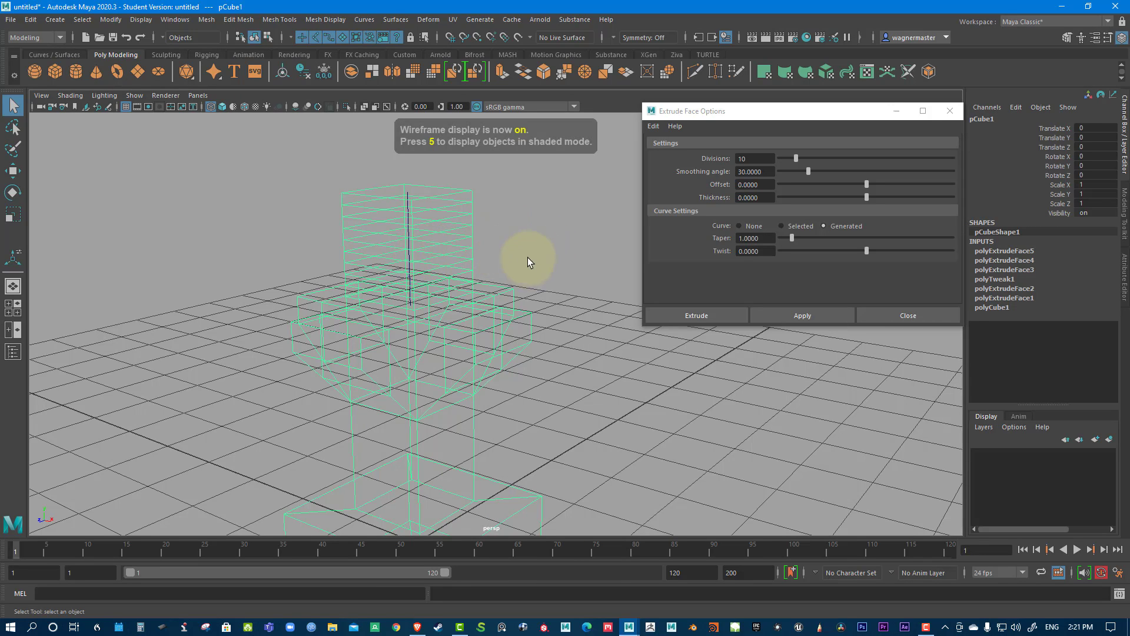
left_click_drag(528, 257, 435, 238, "alt")
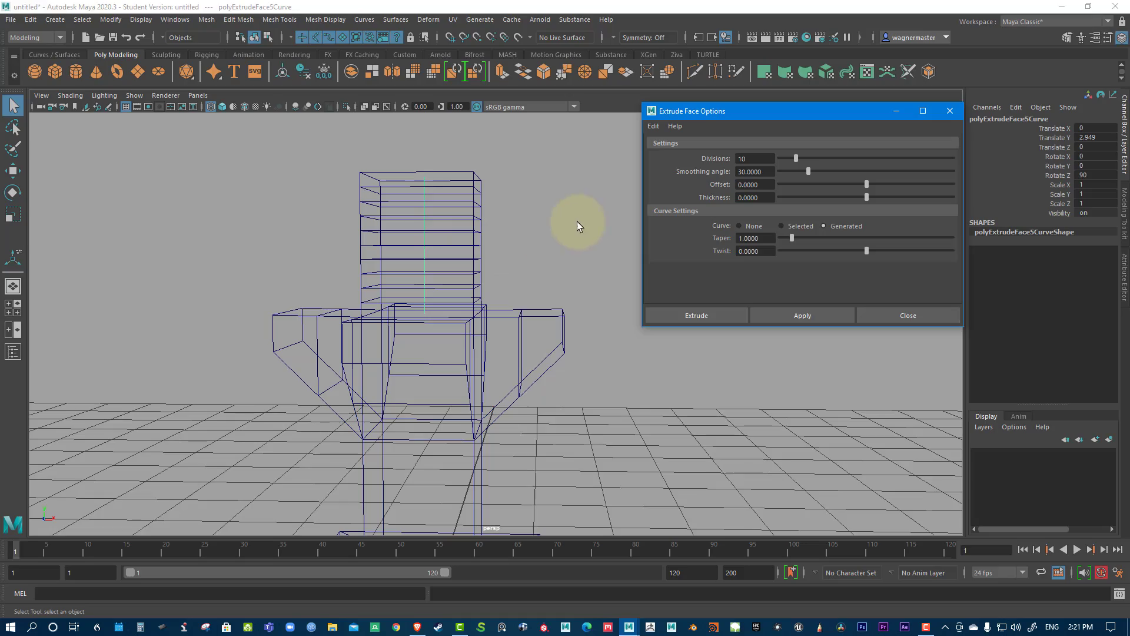
left_click_drag(577, 221, 553, 174, "alt")
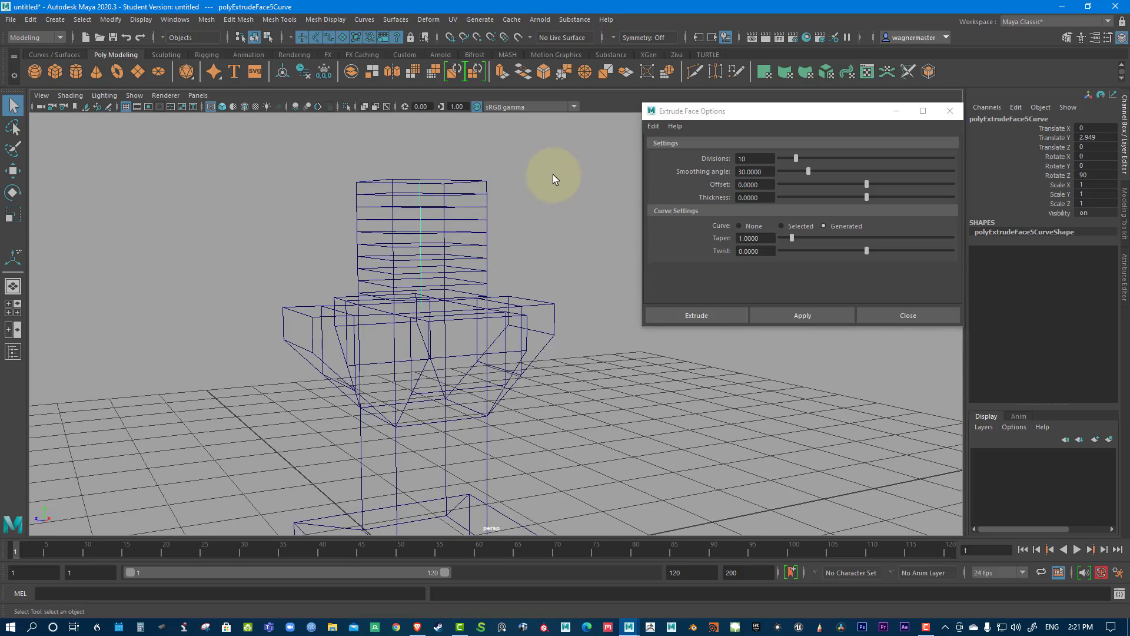
Switch the curve to control vertices, select its uppermost vertex and try moving it to bend the extrusion.
right_click(554, 174)
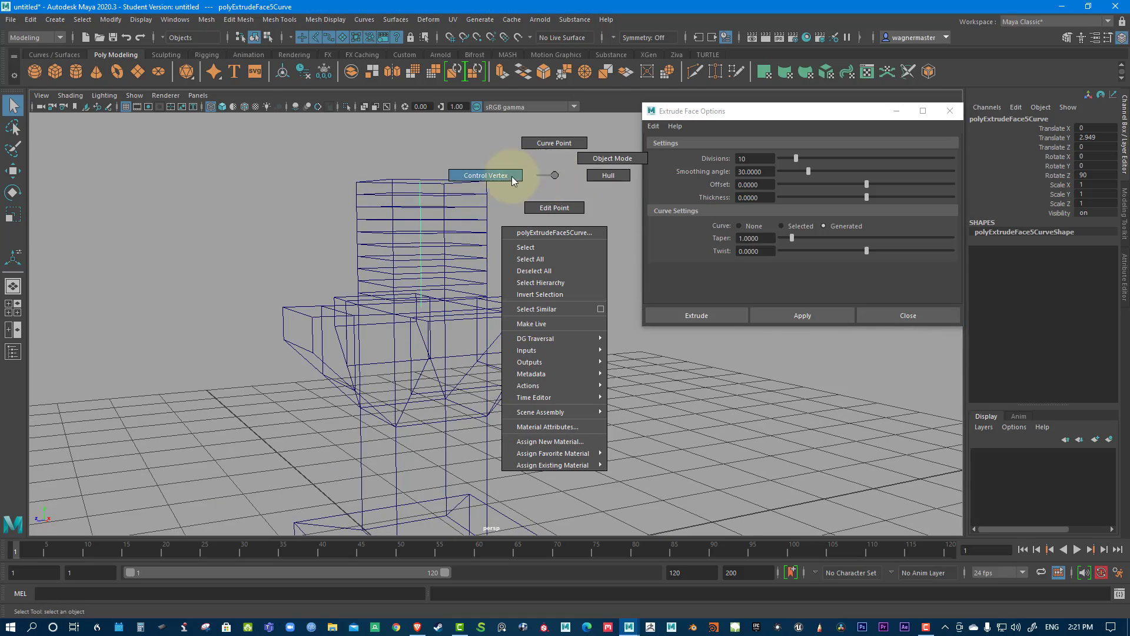
right_click_drag(501, 176, 475, 176)
left_click_drag(396, 168, 478, 178)
key("w")
left_click_drag(551, 211, 464, 244, "alt")
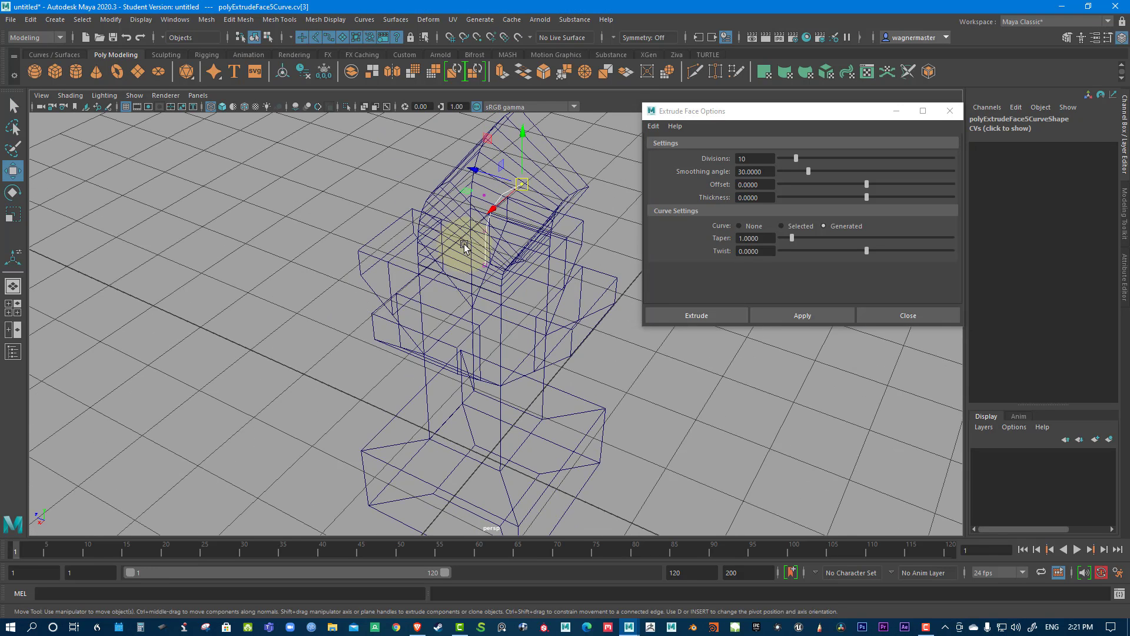
Undo the last vertex move and reposition the curve's end vertex sideways and vertically so the extrusion bends over into an arch.
key("ctrl+z")
left_click_drag(441, 151, 538, 182)
left_click(432, 243)
left_click(541, 191)
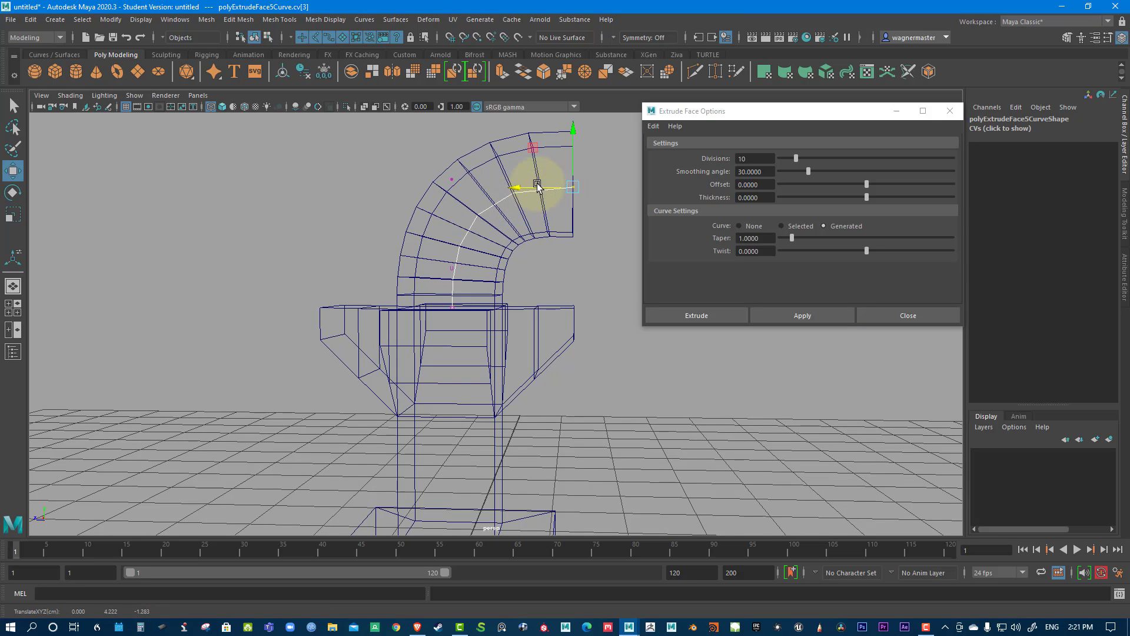
left_click(576, 133)
left_click_drag(576, 134, 347, 225)
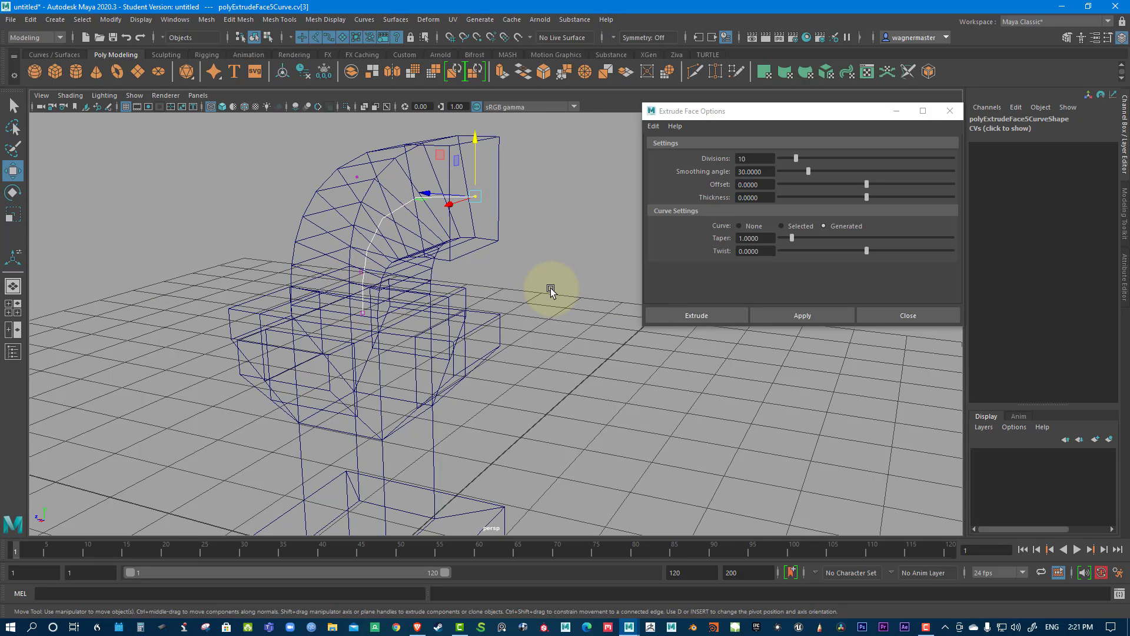
mouse_move(518, 265)
left_mouse_down("alt")
mouse_move(565, 255)
mouse_move(518, 267)
left_mouse_up("alt")
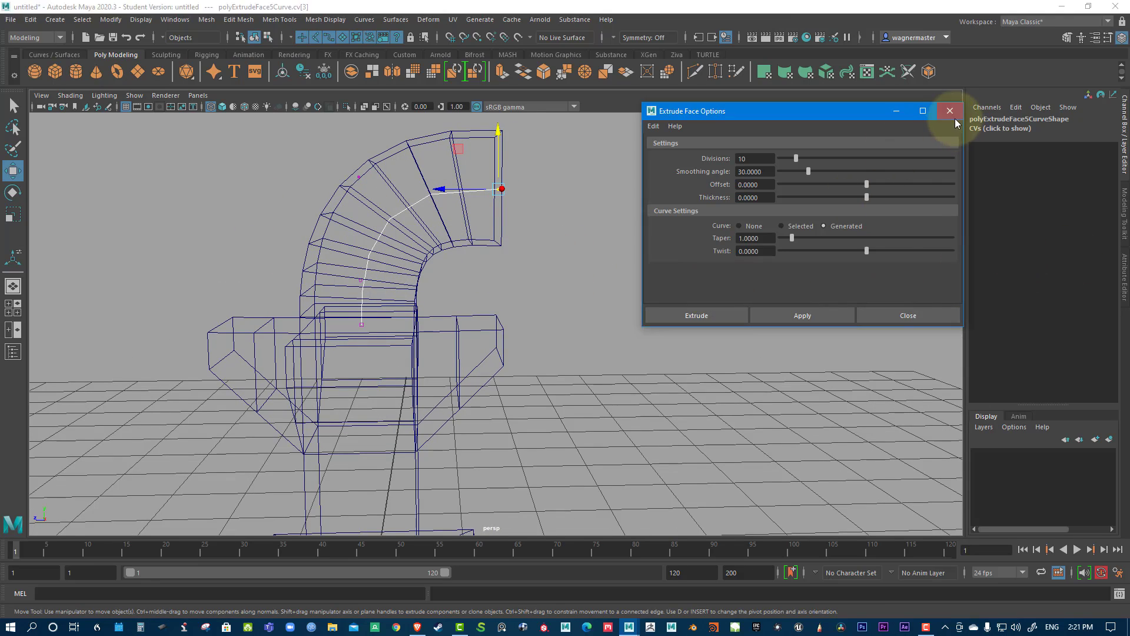
Close the Extrude Face options, leave the curve's vertex mode and select the column mesh as an object.
left_click(950, 110)
right_click(395, 159)
left_click(421, 144)
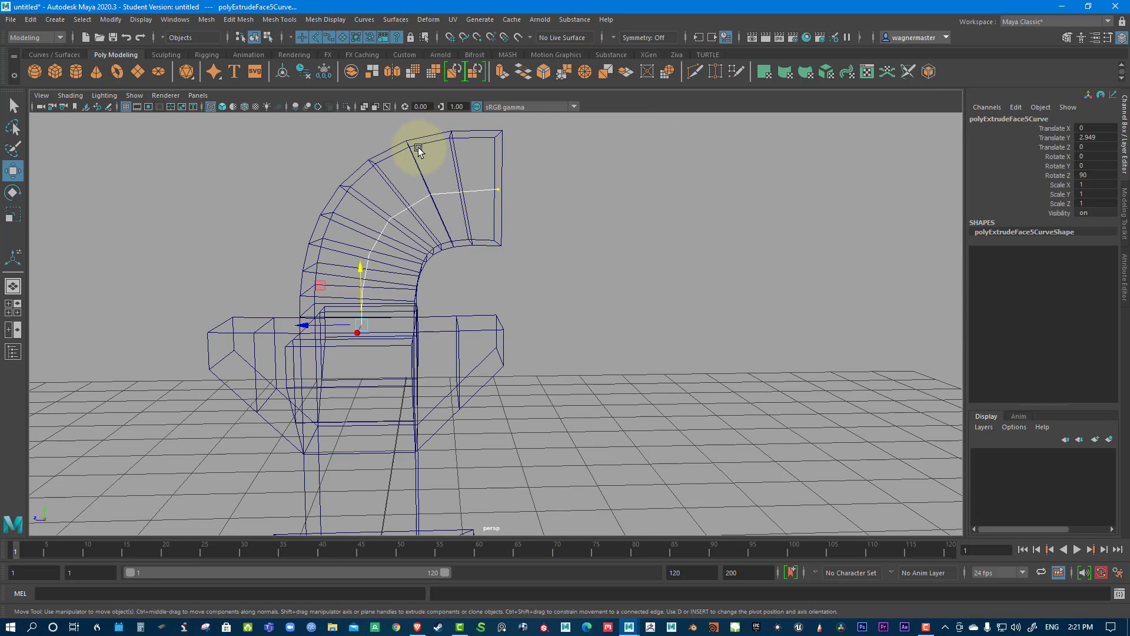
left_click(416, 157)
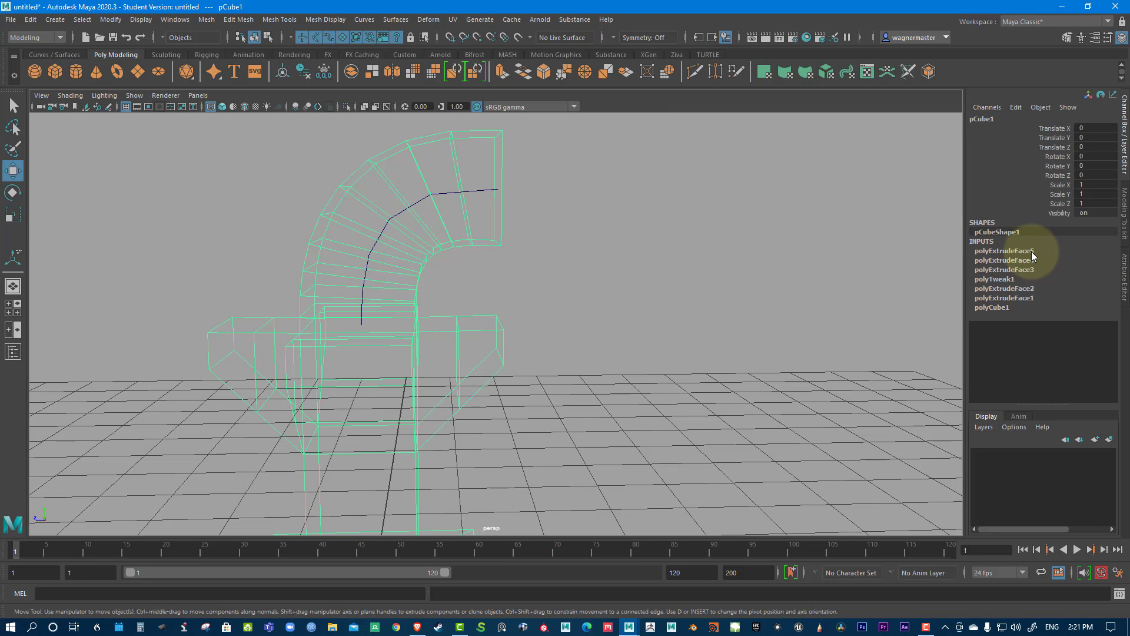
In the polyExtrudeFace5 history, set the arched extrusion's taper to 0.5 and its twist to -52.712.
left_click(1021, 252)
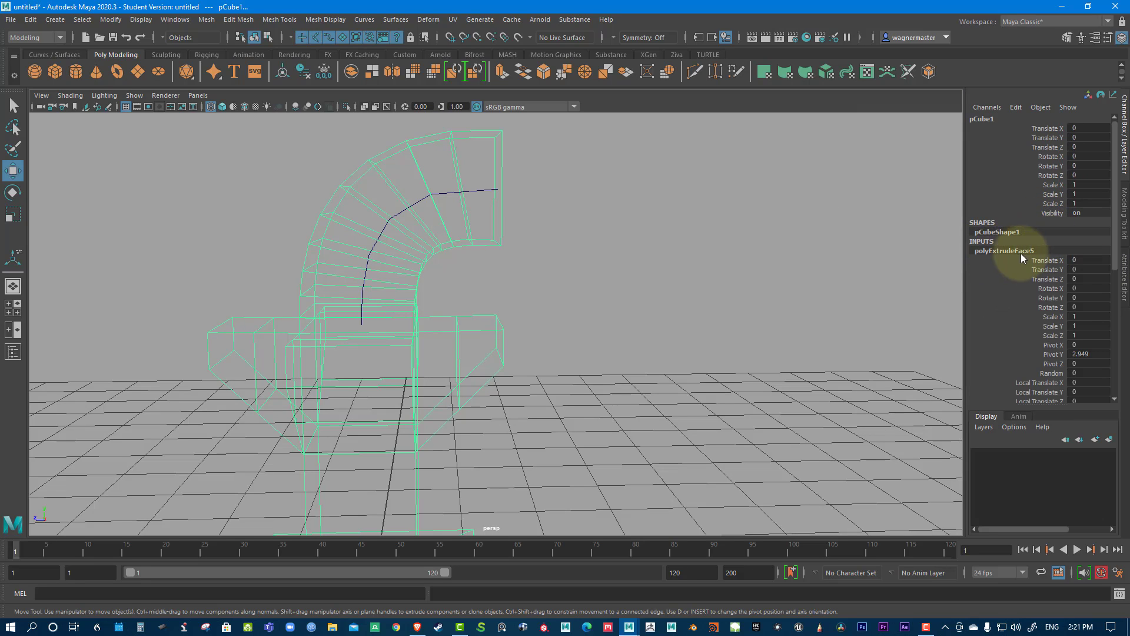
scroll(1071, 341, "down", 5)
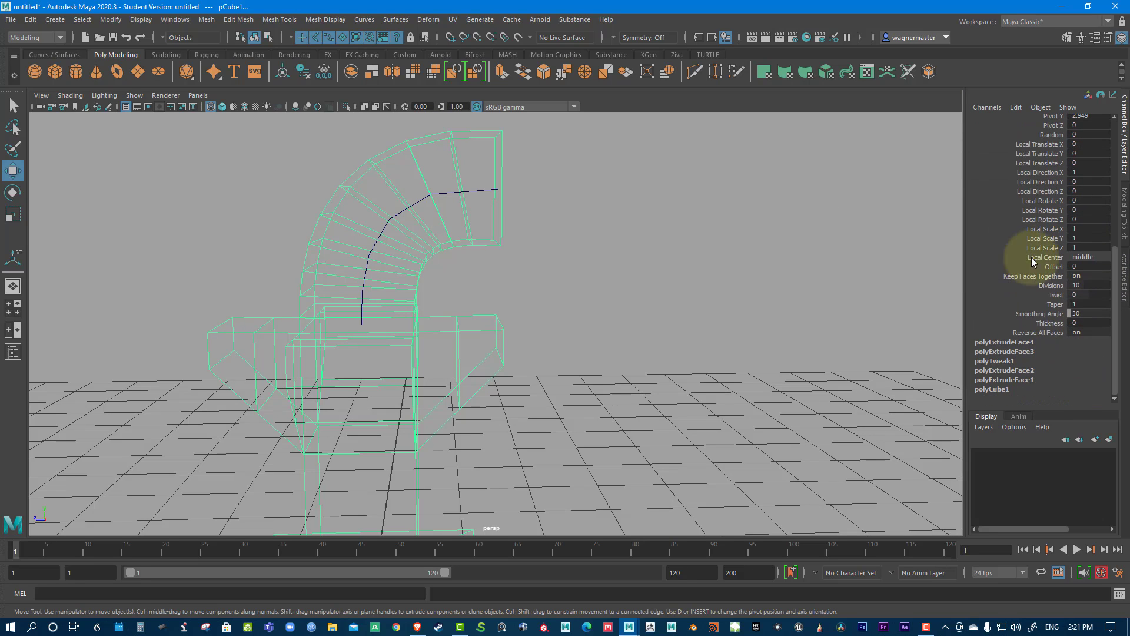
left_click(1055, 304)
middle_click_drag(732, 305, 732, 305)
left_click(1054, 294)
middle_click_drag(836, 296, 795, 298)
left_click_drag(673, 267, 613, 267, "alt")
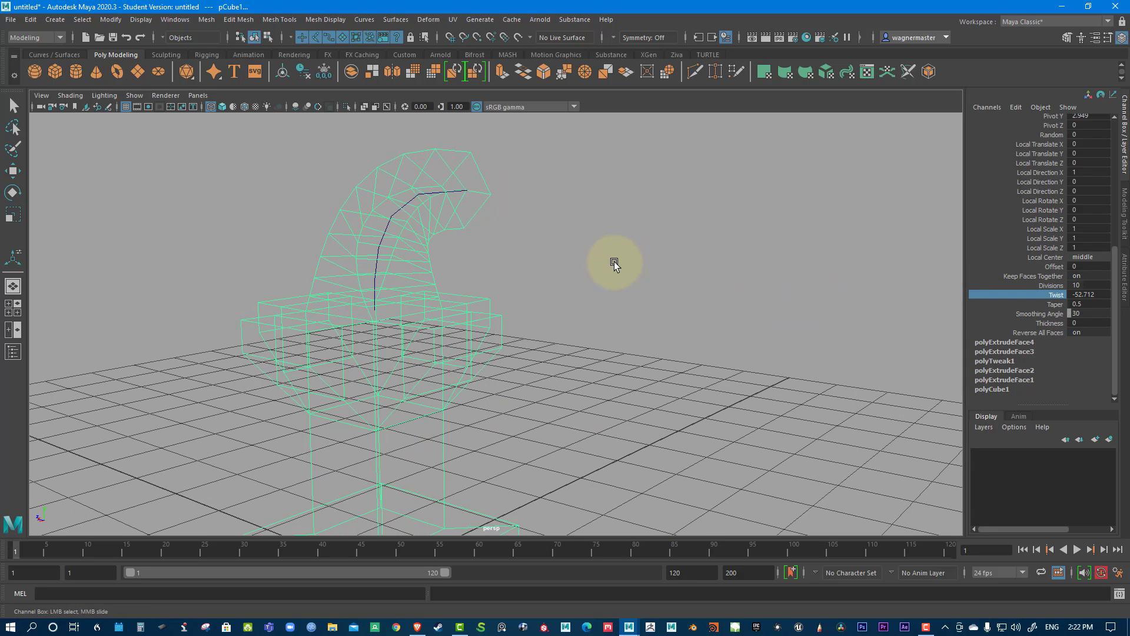
Return the display to shaded mode and examine the tapered, twisted extrusion and the whole column from several sides.
key("5")
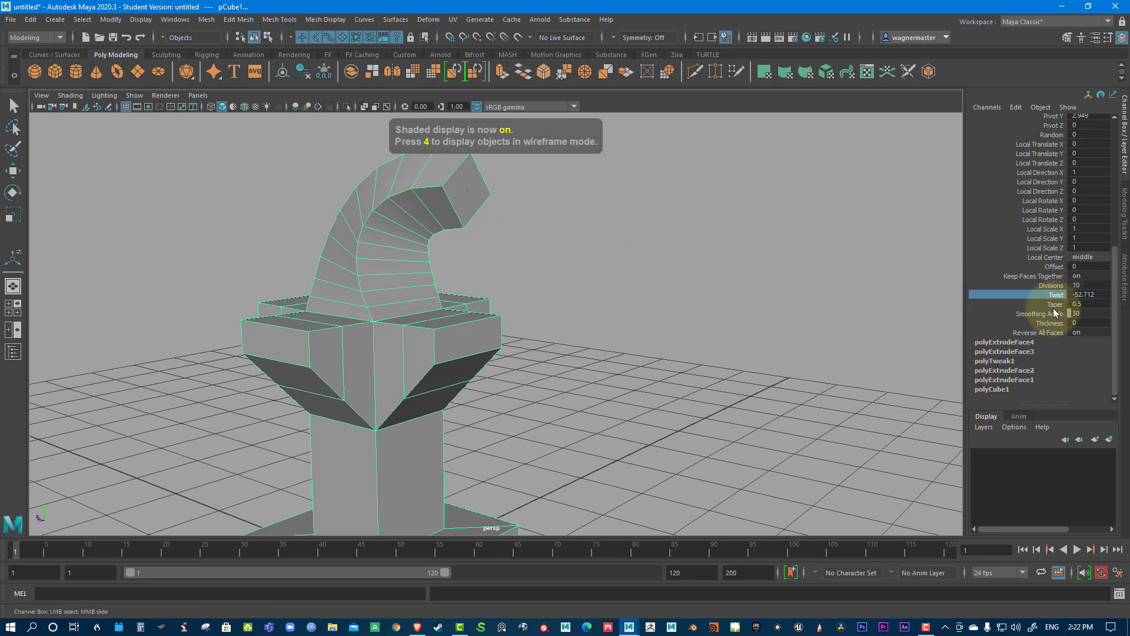
mouse_move(656, 246)
left_mouse_down("alt")
mouse_move(642, 251)
mouse_move(771, 245)
mouse_move(896, 265)
left_mouse_up("alt")
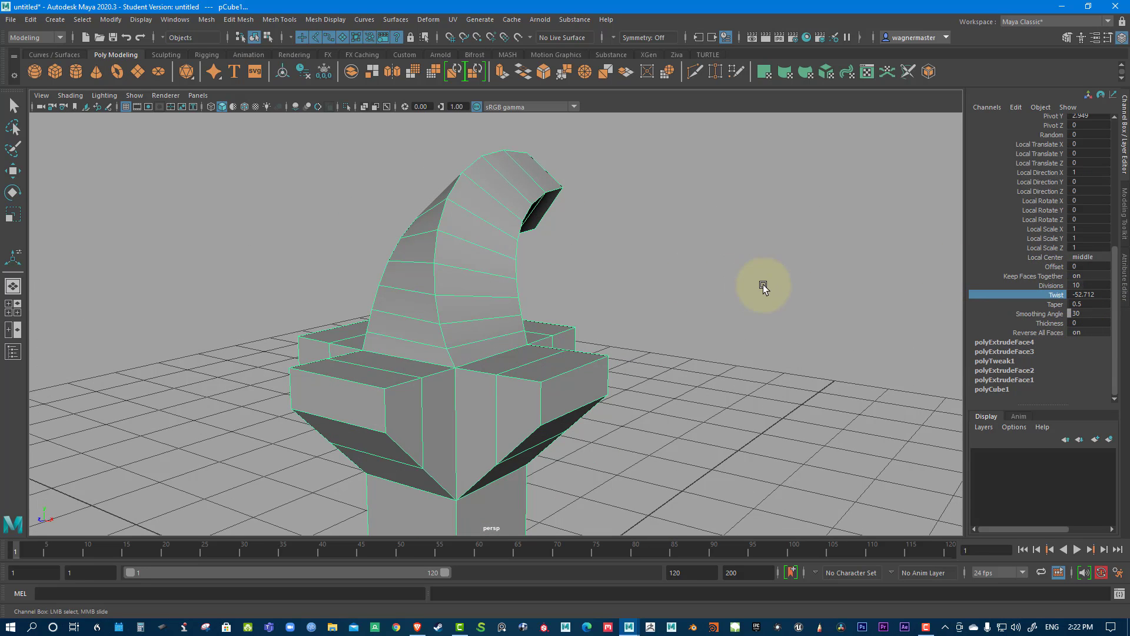
left_click_drag(706, 276, 606, 247, "alt")
right_click_drag(606, 247, 480, 237, "alt")
middle_click_drag(546, 262, 542, 245, "alt")
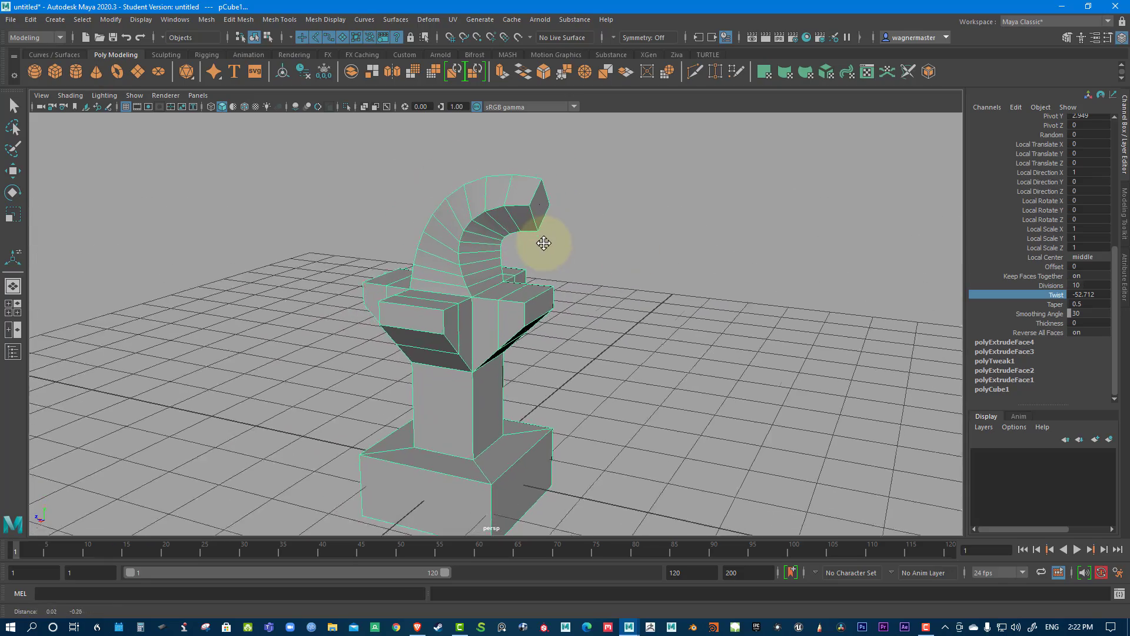
right_click_drag(543, 243, 481, 243, "alt")
mouse_move(552, 296)
middle_mouse_down("alt")
mouse_move(570, 266)
mouse_move(548, 277)
middle_mouse_up("alt")
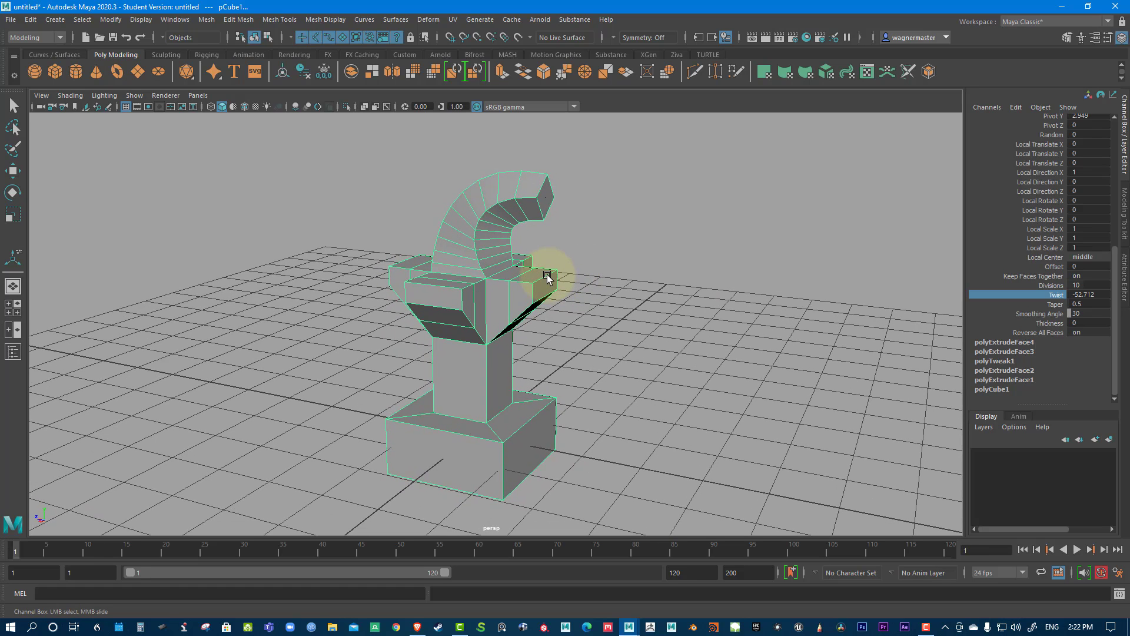